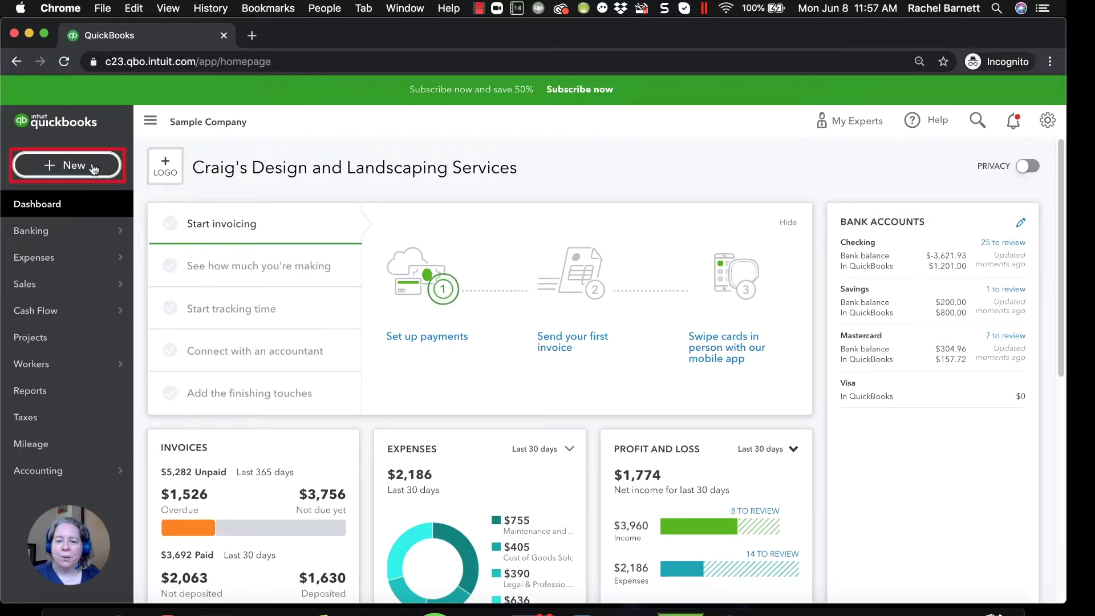
# Step: Record and save a $100 Meals and Entertainment expense to Bob's Burger Joint, paid from Checking
pyautogui.click(94, 168)
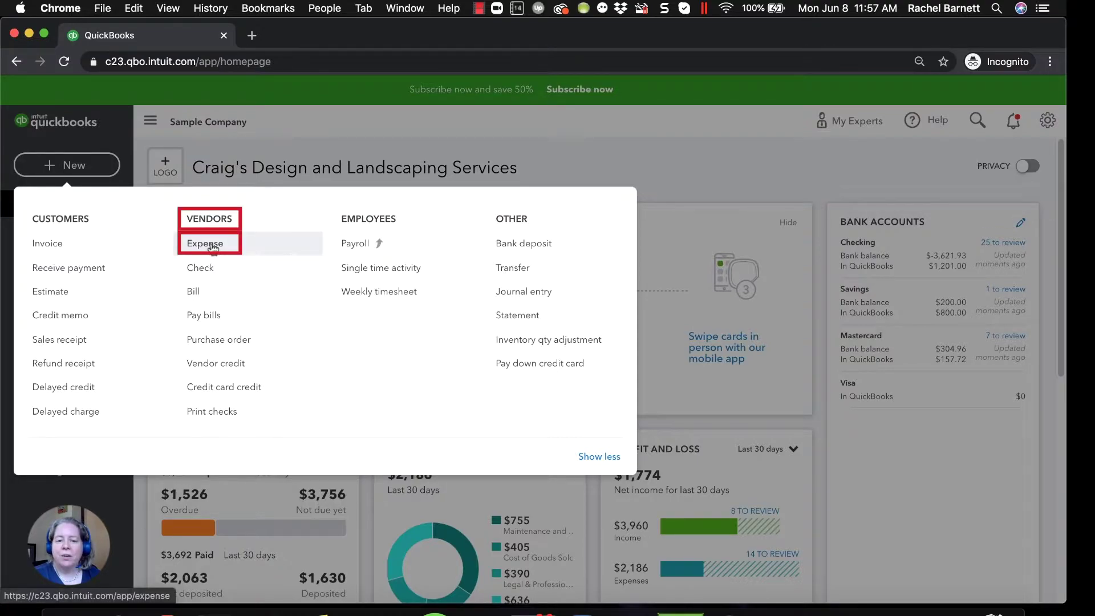
pyautogui.click(231, 247)
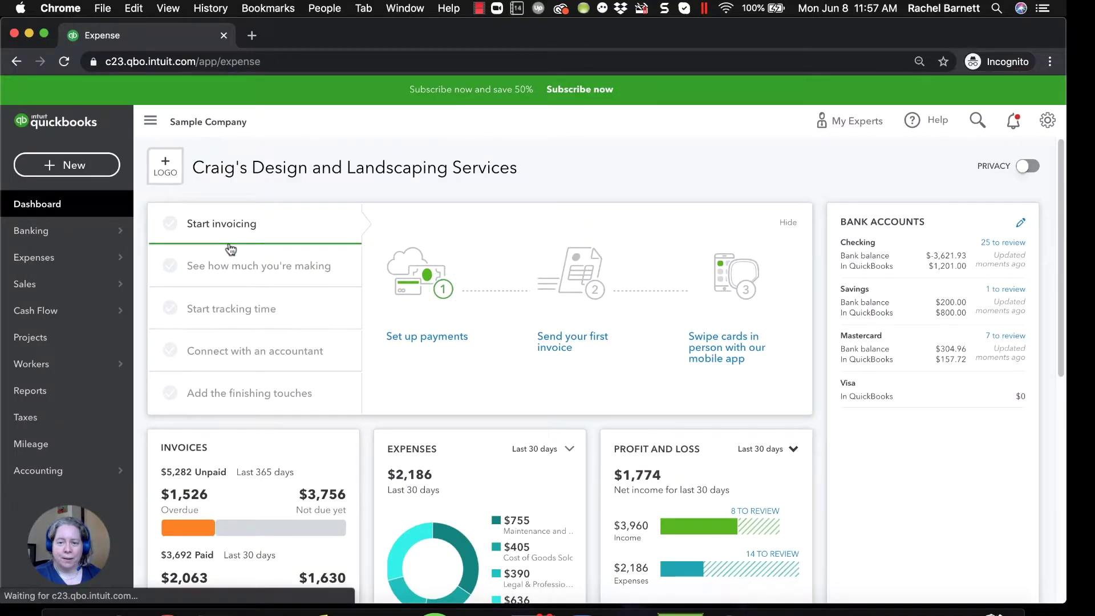
pyautogui.write('bob')
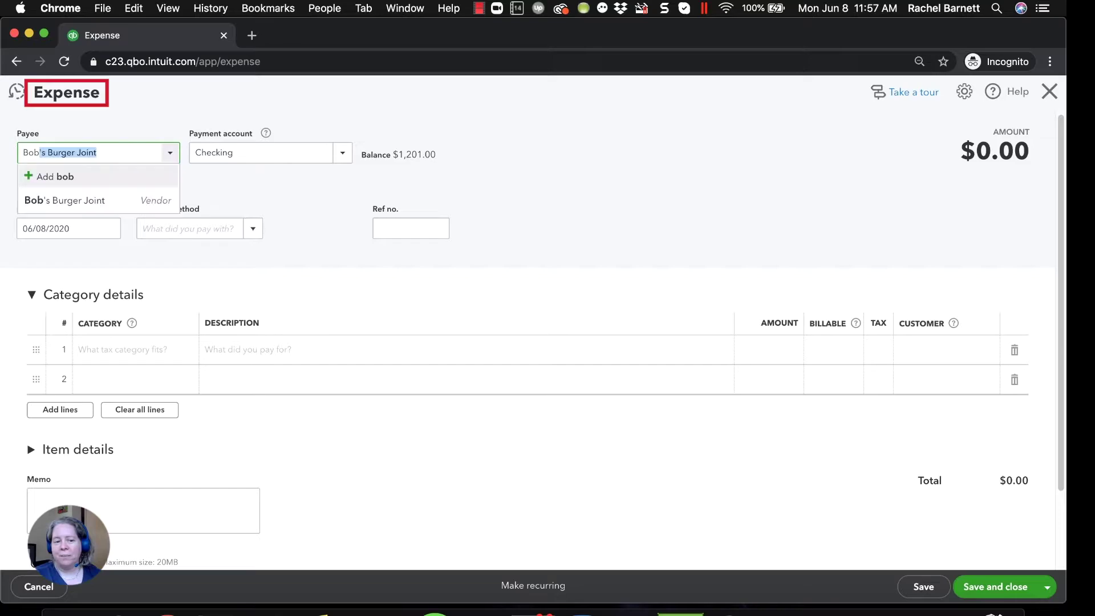
pyautogui.press('Tab')
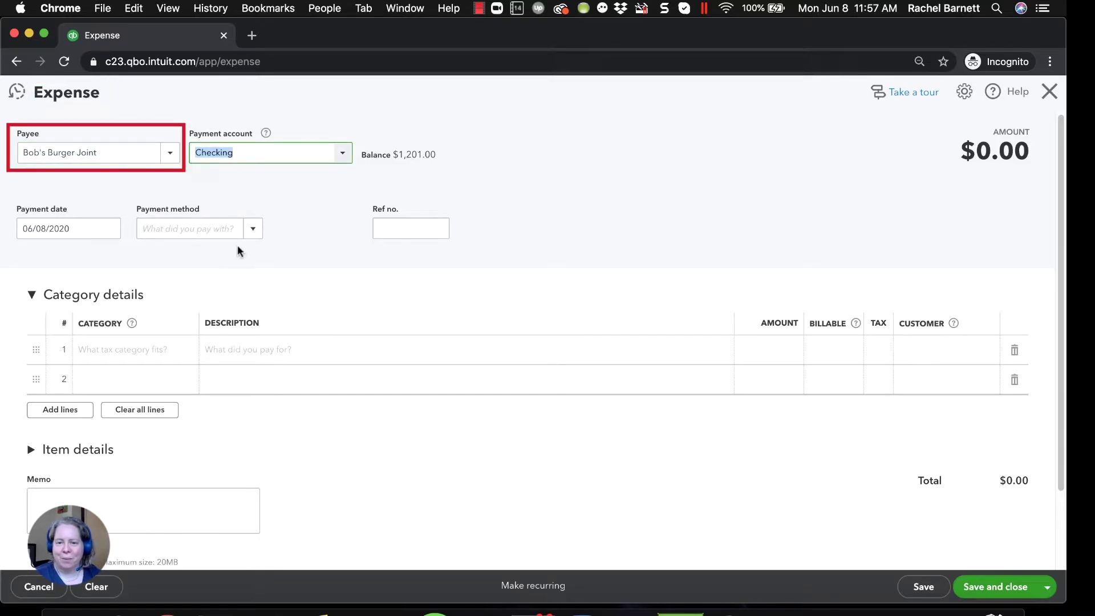
pyautogui.click(146, 355)
pyautogui.write('meal')
pyautogui.press('Tab')
pyautogui.press('Tab')
pyautogui.write('100')
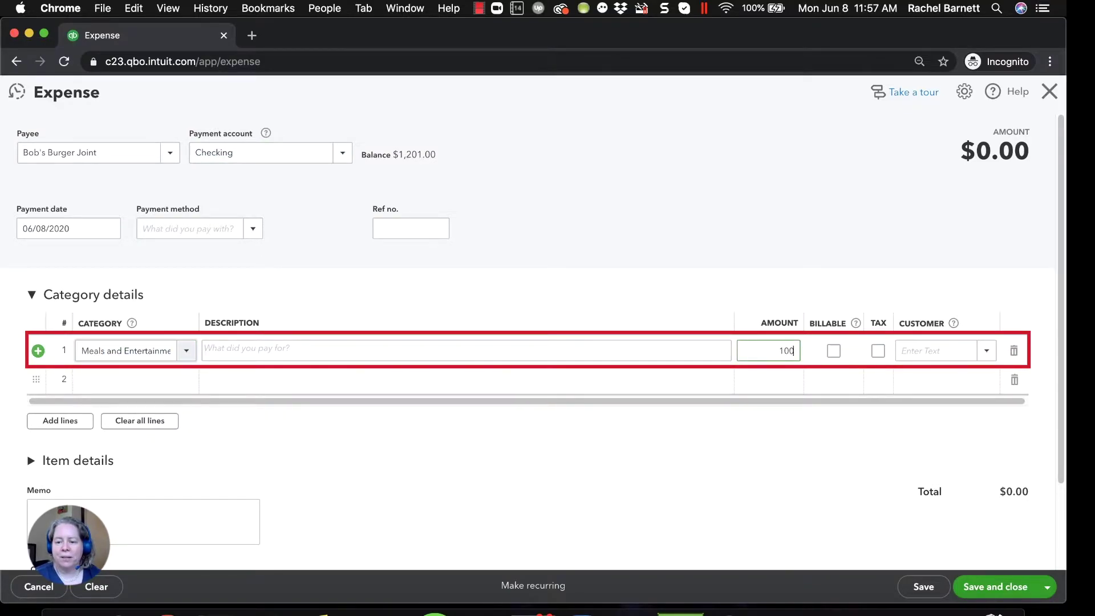
pyautogui.press('Tab')
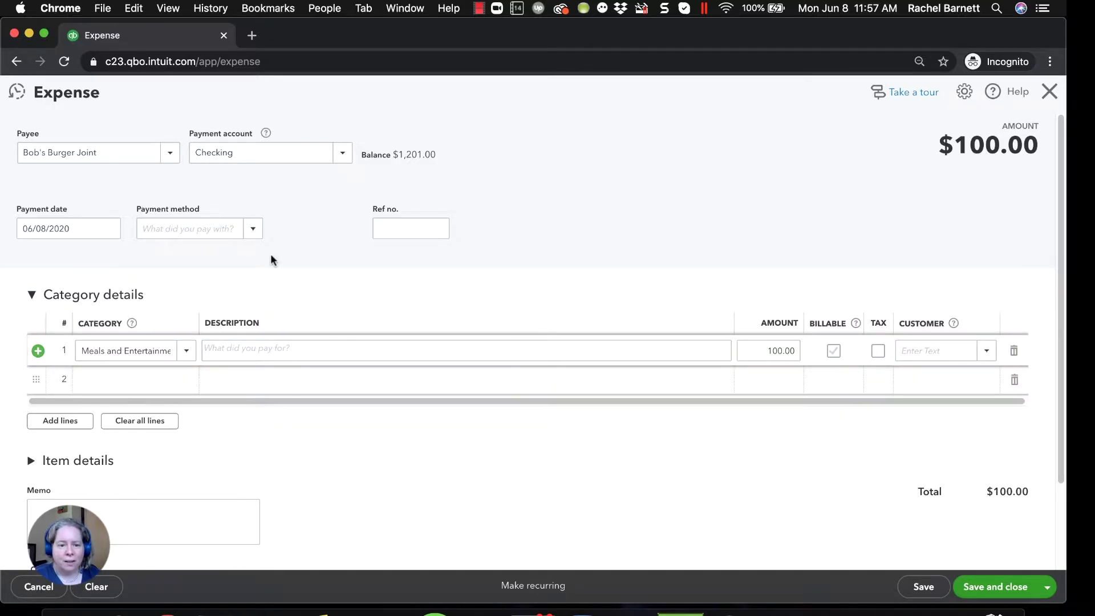
pyautogui.click(987, 592)
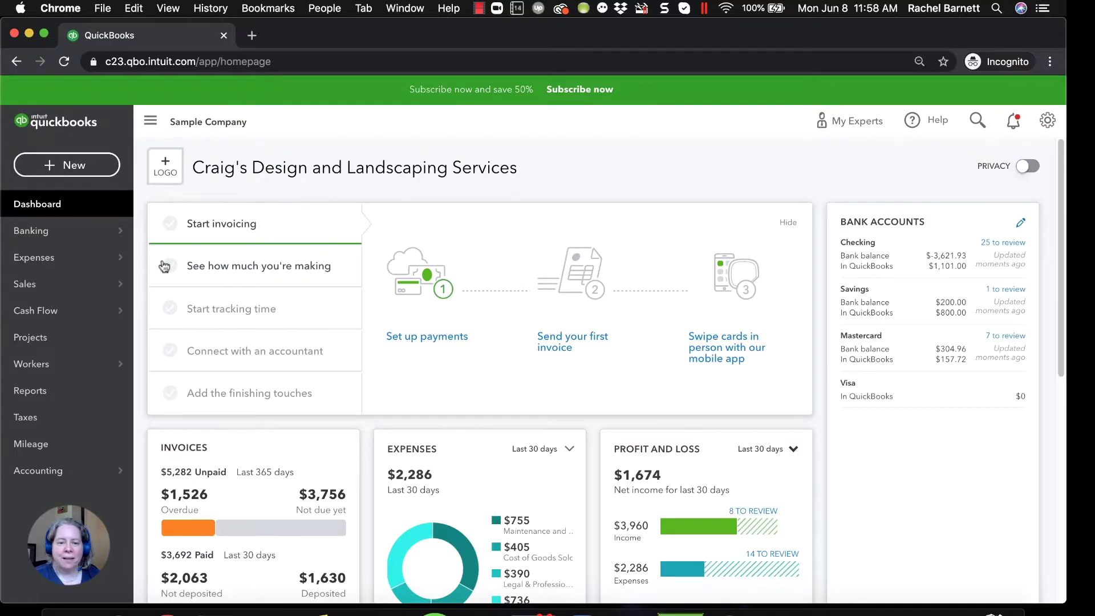
# Step: Open the Profit and Loss report, dismiss its tips, and run it from 06/08/2020
pyautogui.click(53, 398)
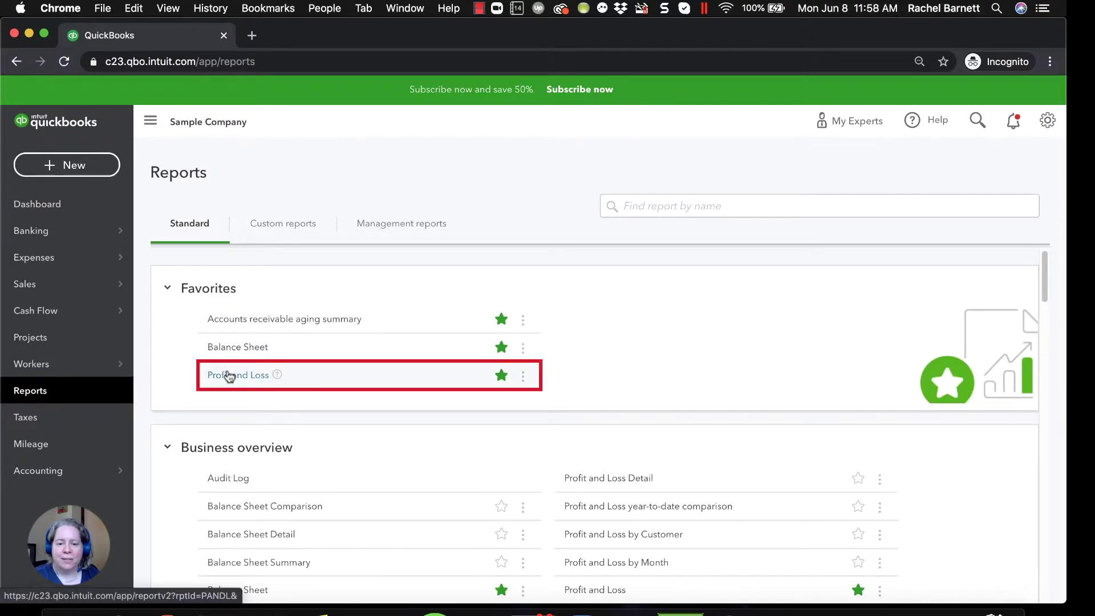
pyautogui.click(229, 379)
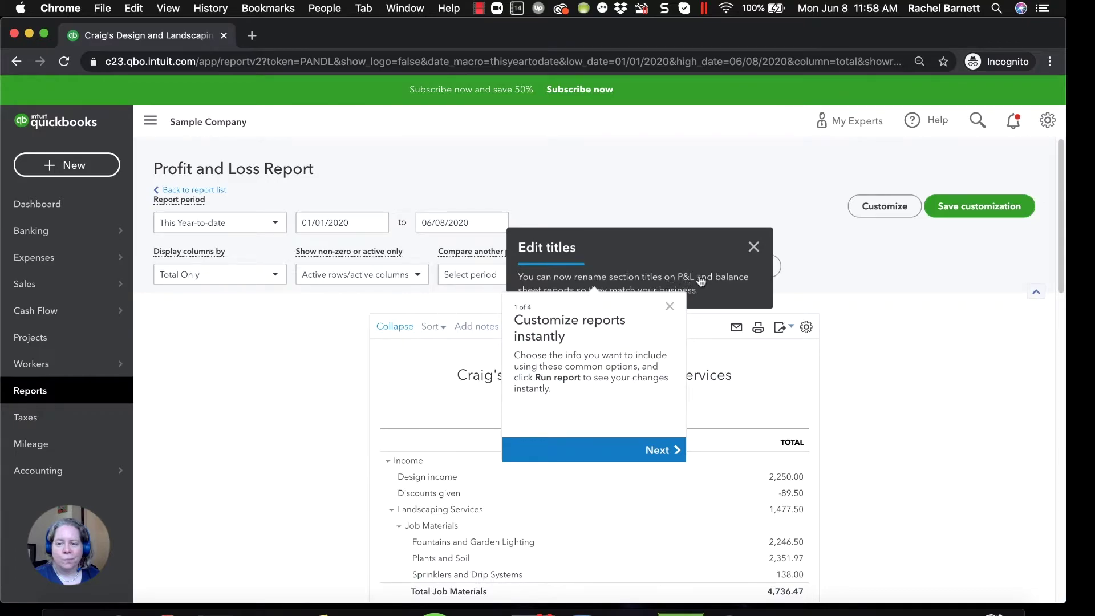
pyautogui.click(756, 247)
pyautogui.click(670, 307)
pyautogui.tripleClick(353, 223)
pyautogui.write('06')
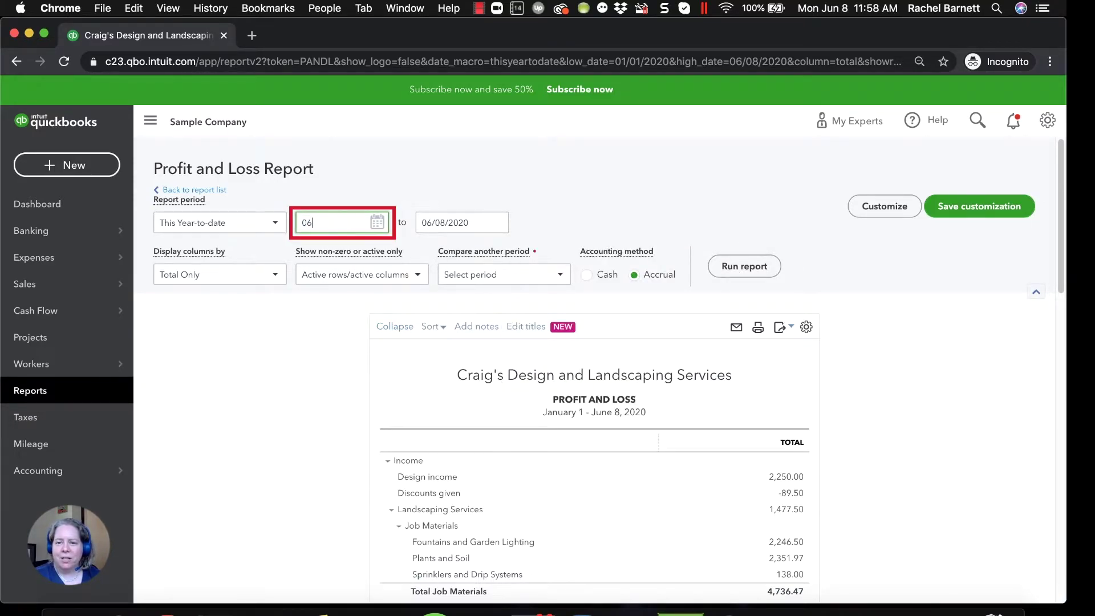
pyautogui.write('/08/2020')
pyautogui.press('Tab')
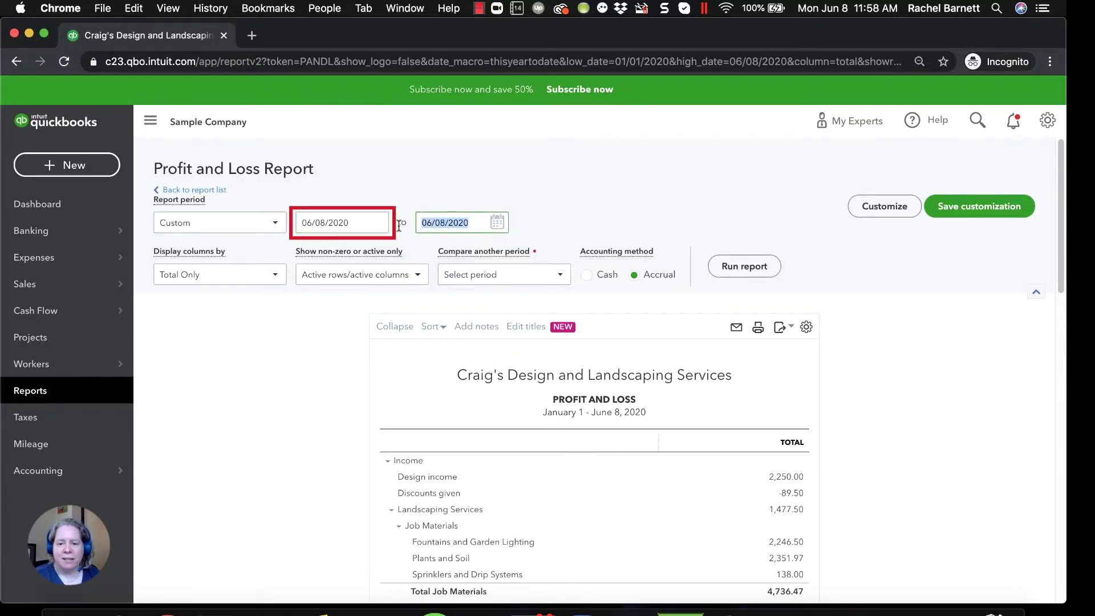
pyautogui.click(754, 270)
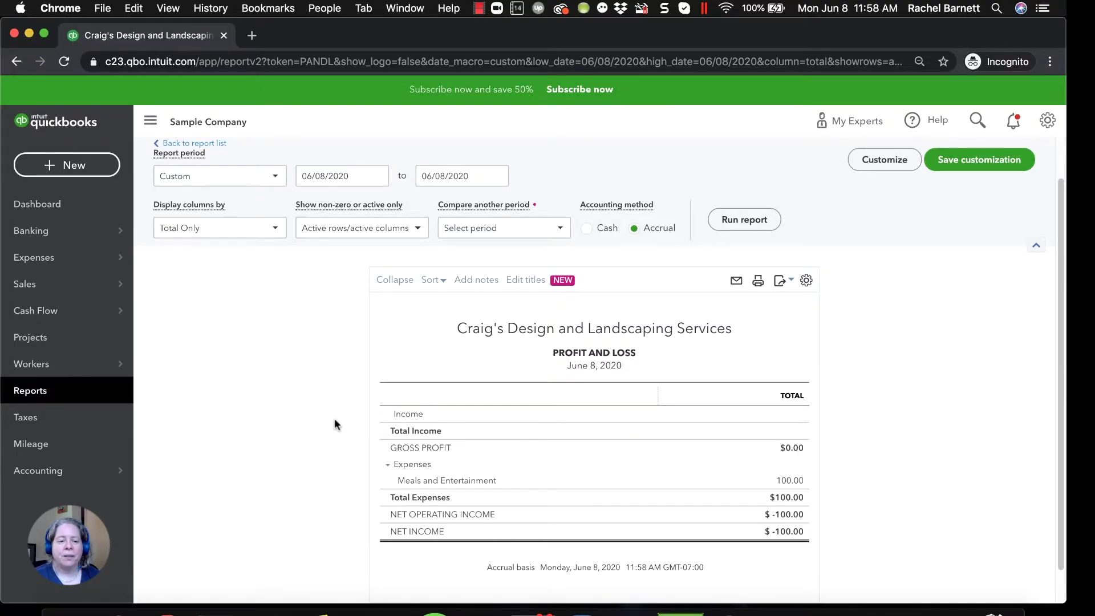
# Step: Search reports for 'accounts' and open the Accounts payable aging summary
pyautogui.click(32, 393)
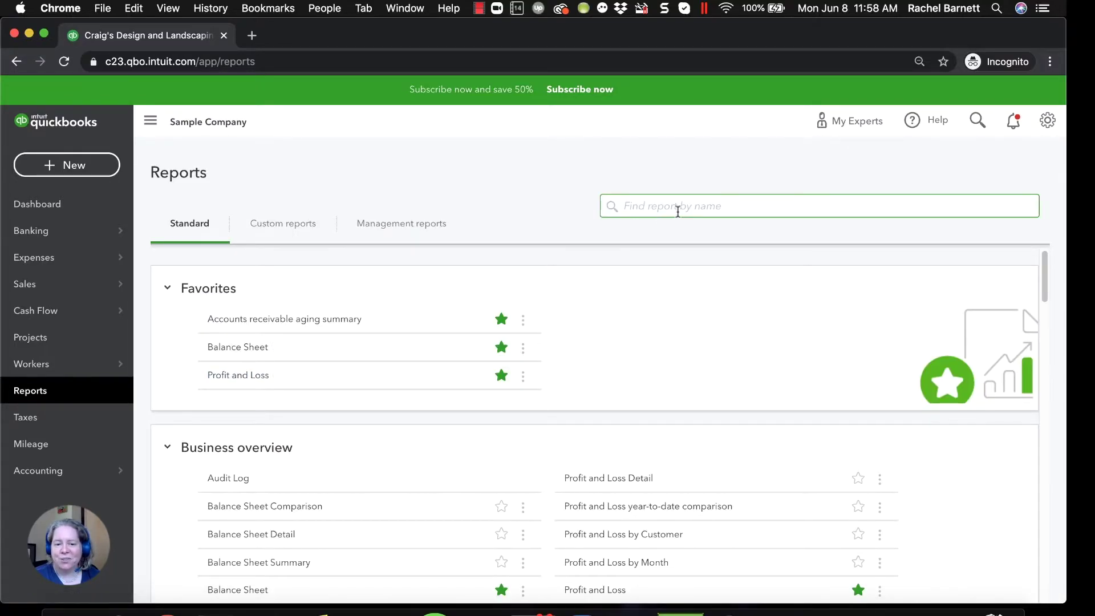
pyautogui.click(718, 208)
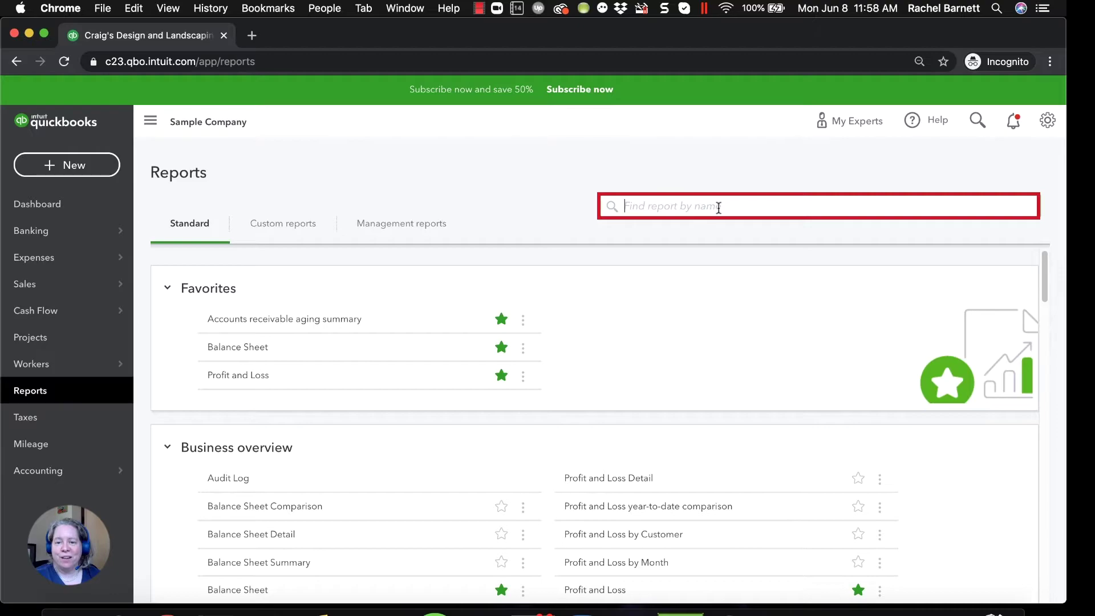
pyautogui.write('accounts')
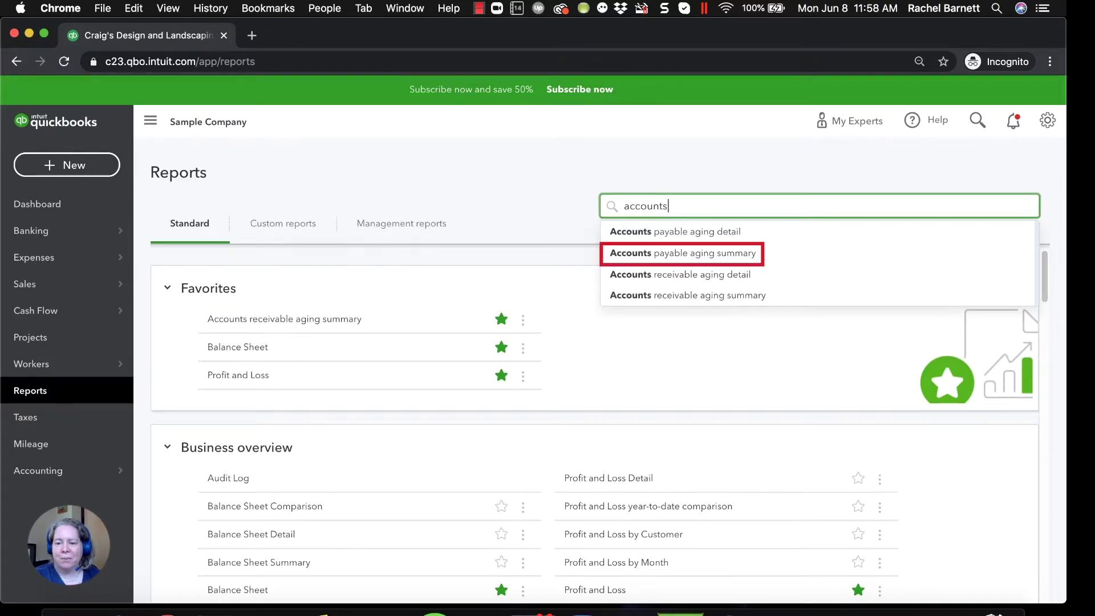
pyautogui.press('Down')
pyautogui.press('Down')
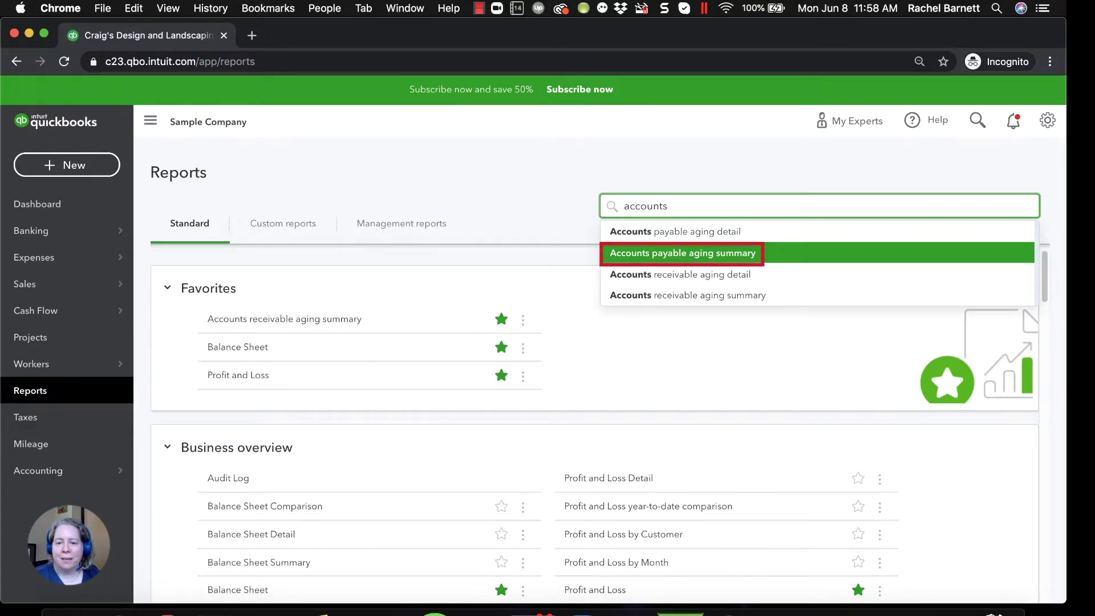
pyautogui.press('Return')
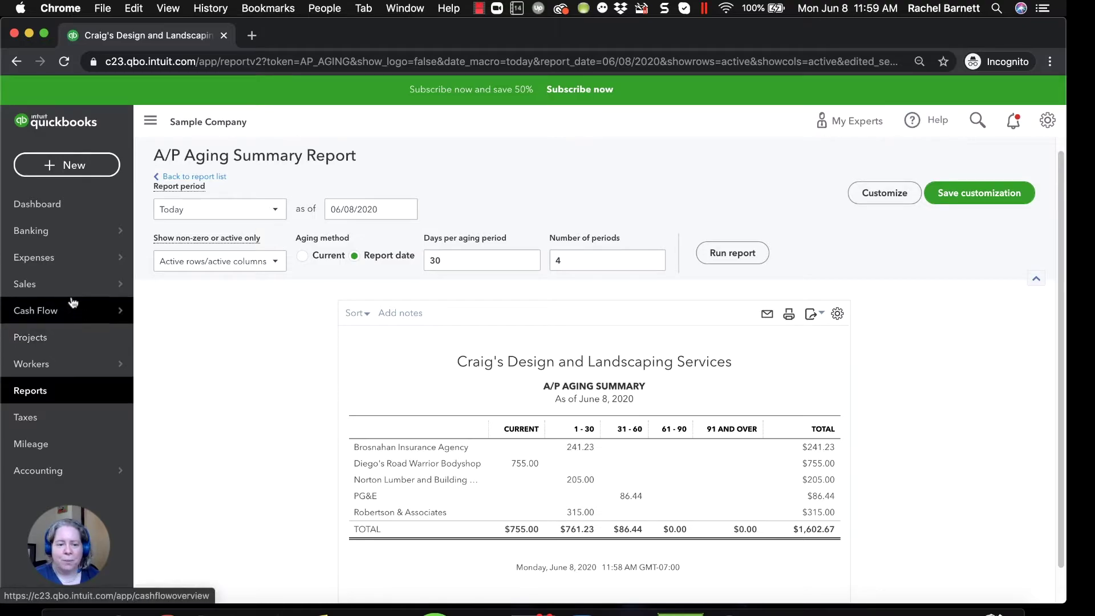
# Step: Find the recent $100 Bob's Burger Joint expense through search and delete it
pyautogui.click(977, 121)
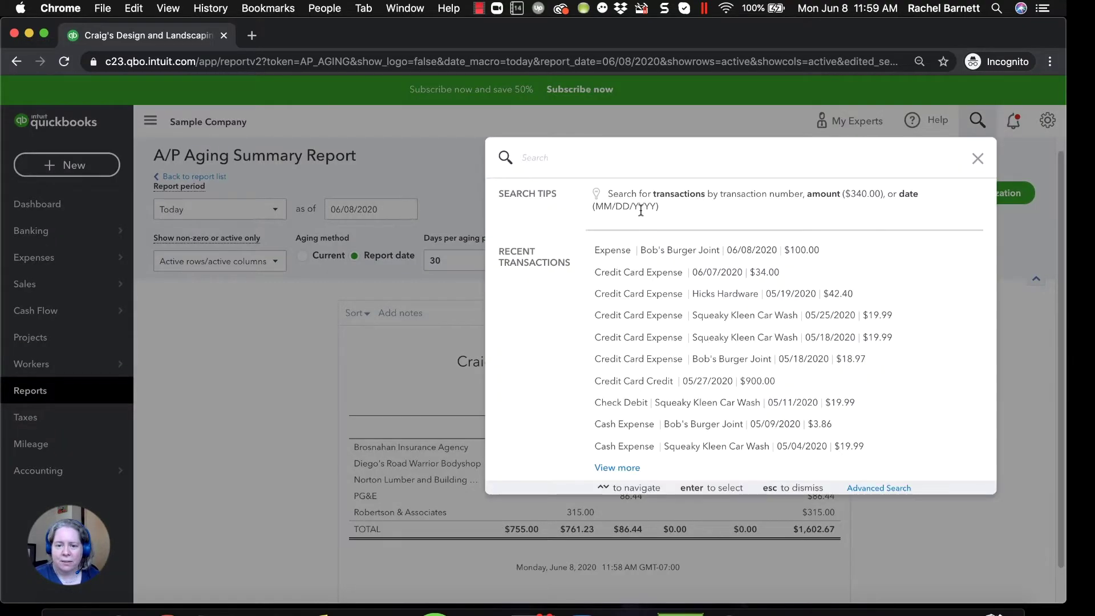
pyautogui.click(661, 250)
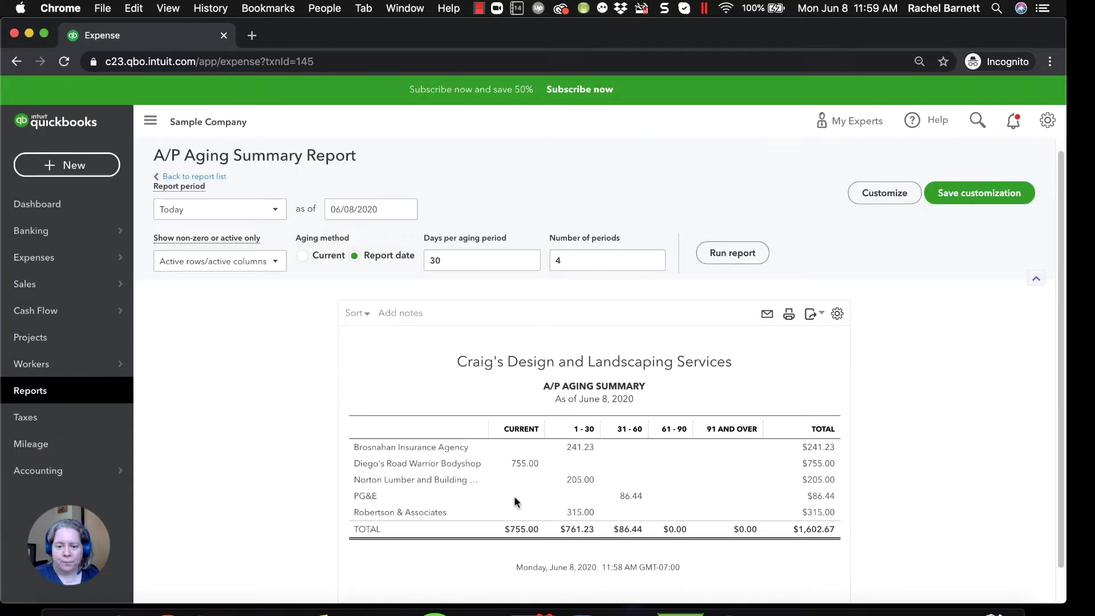
pyautogui.click(577, 586)
pyautogui.click(550, 498)
pyautogui.click(616, 372)
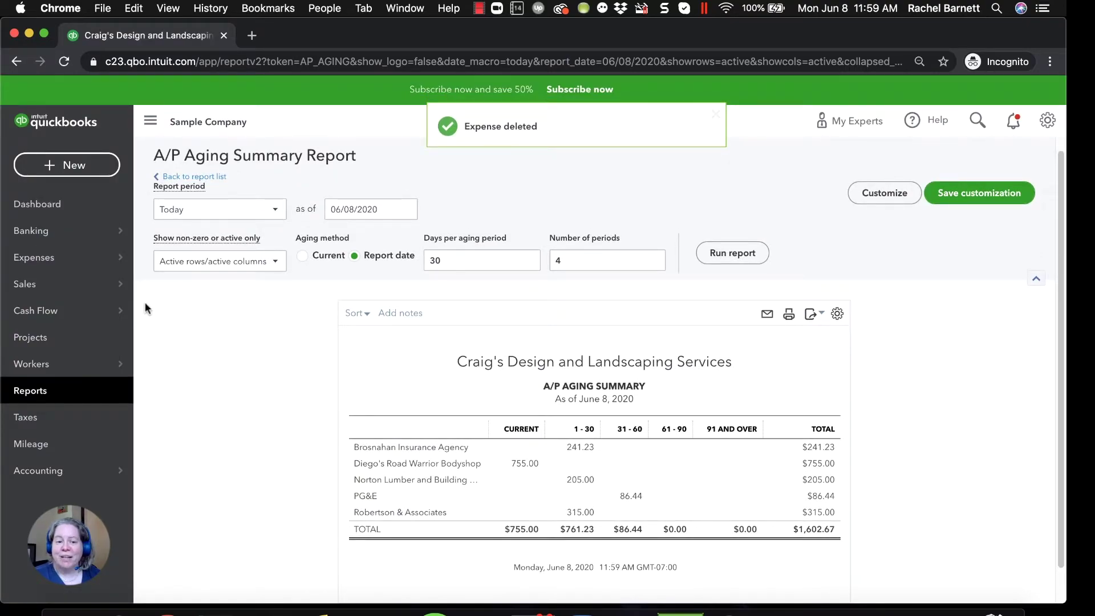
# Step: Rerun the Profit and Loss report for 06/08/2020 only
pyautogui.click(41, 395)
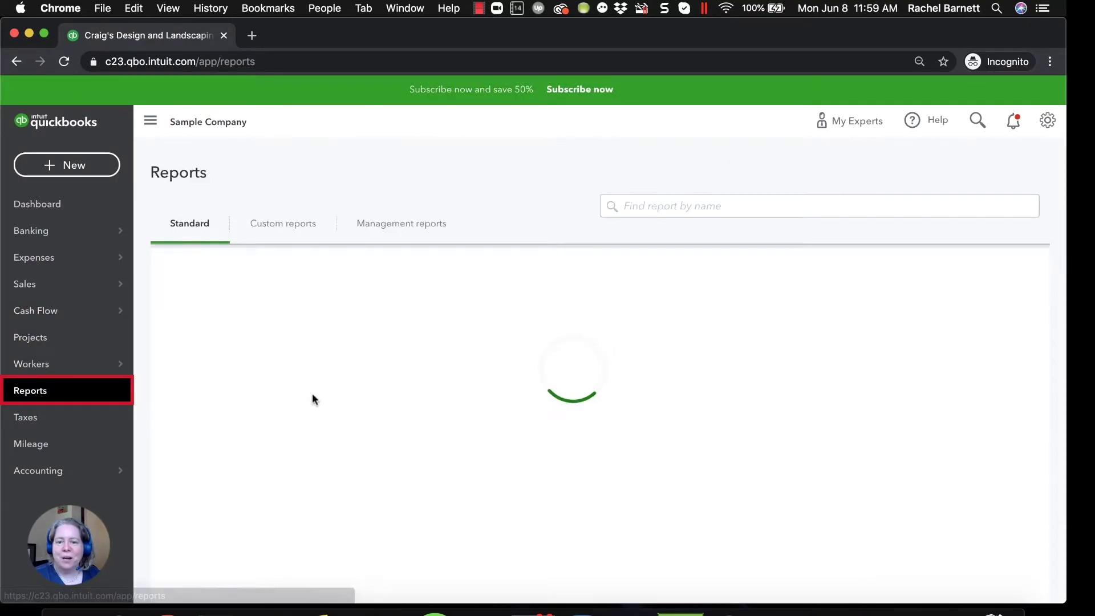
pyautogui.click(238, 377)
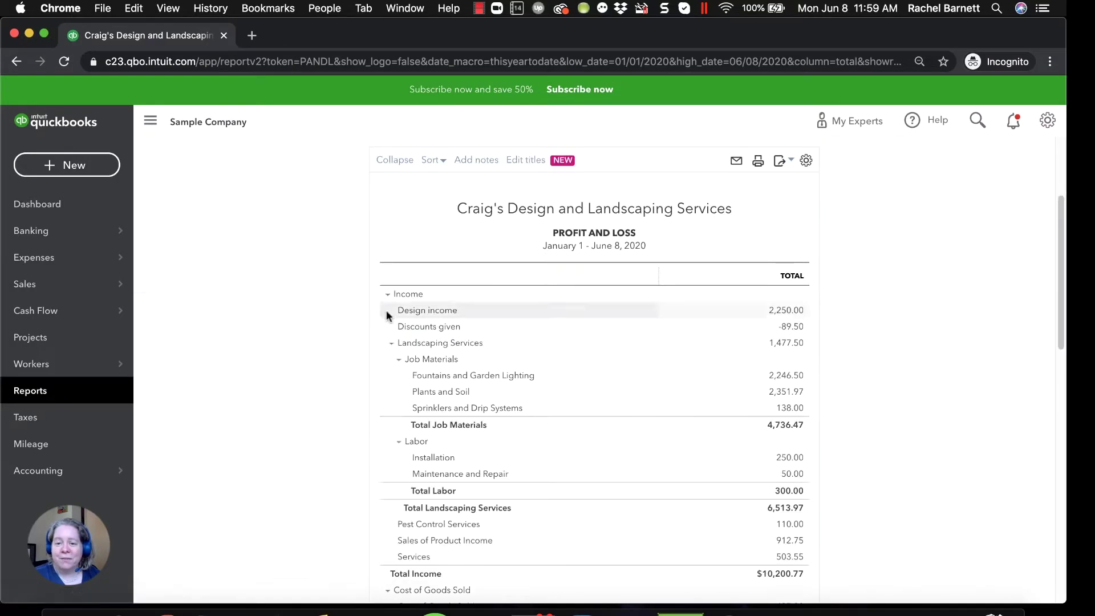
pyautogui.click(368, 223)
pyautogui.write('06/08/2020')
pyautogui.press('Tab')
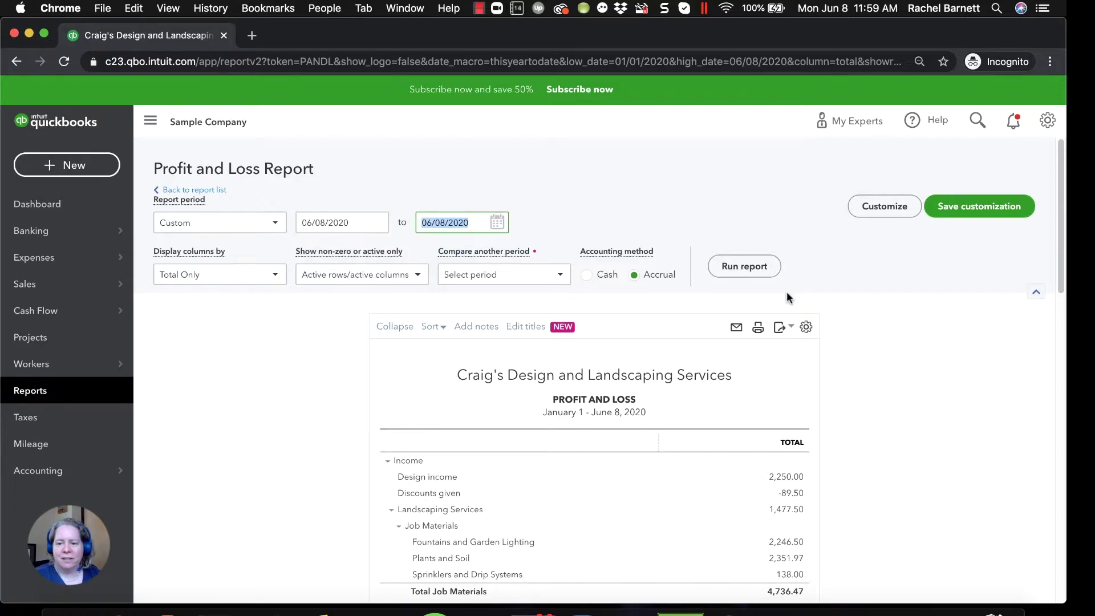
pyautogui.click(748, 267)
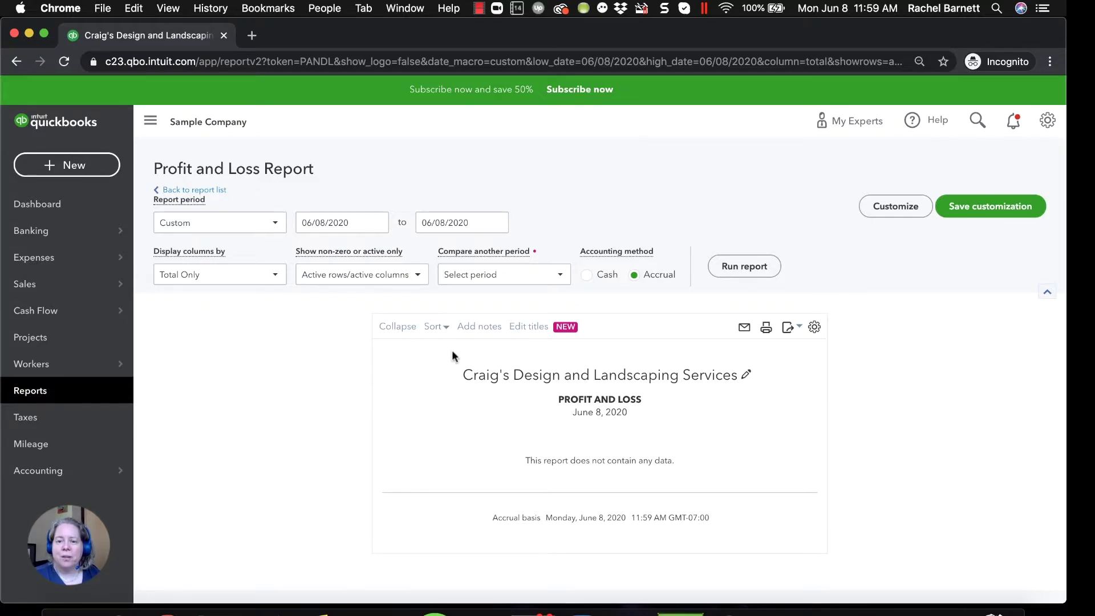
# Step: Start a new bill for vendor Bob's Burger Joint with Net 10 terms
pyautogui.click(69, 168)
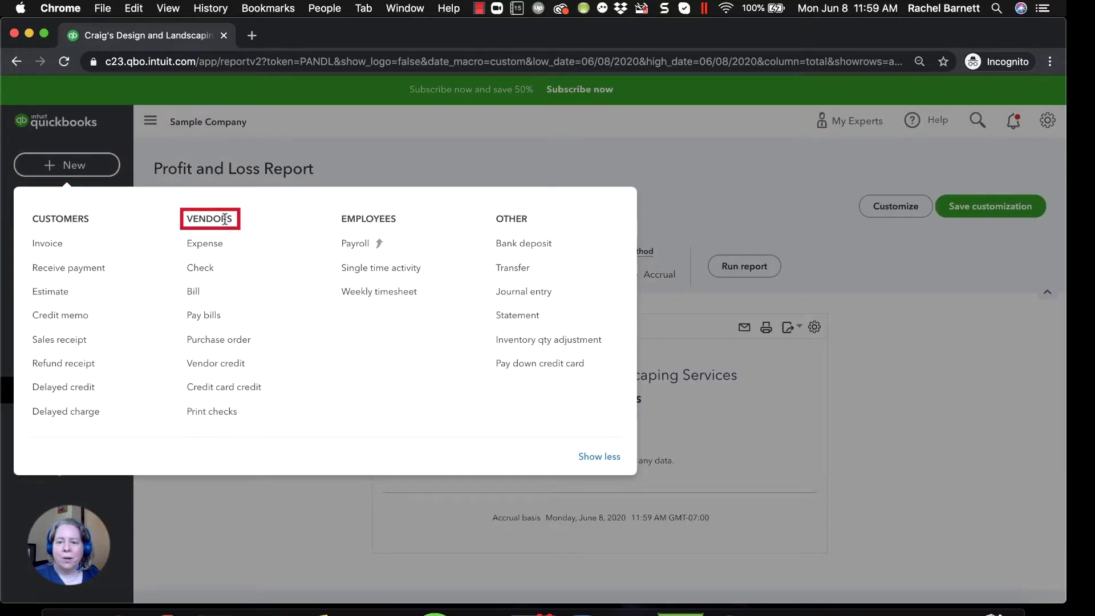
pyautogui.click(201, 292)
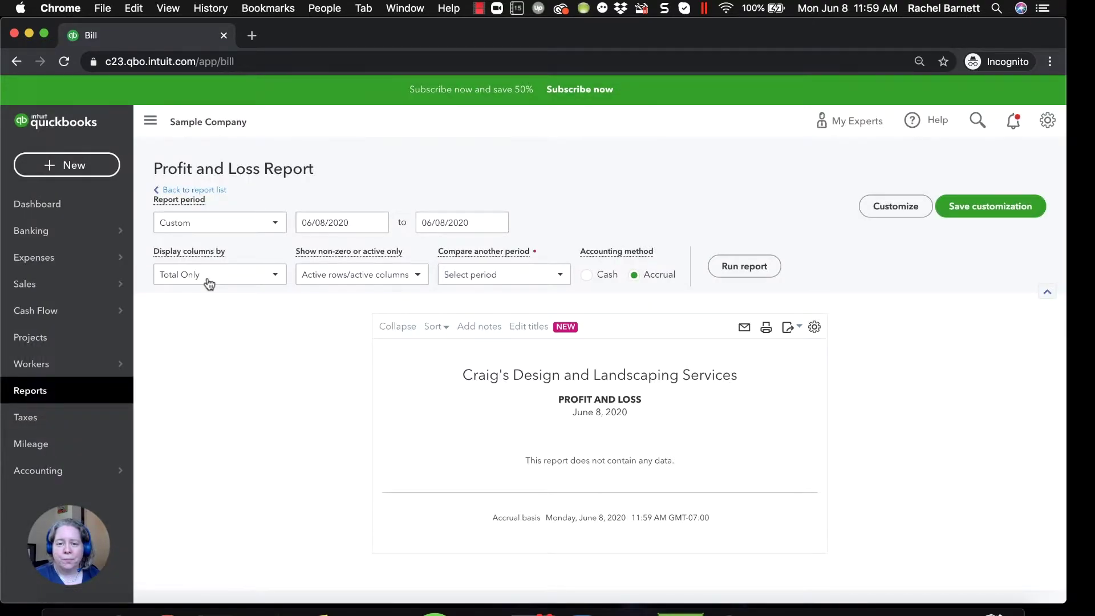
pyautogui.write('bob')
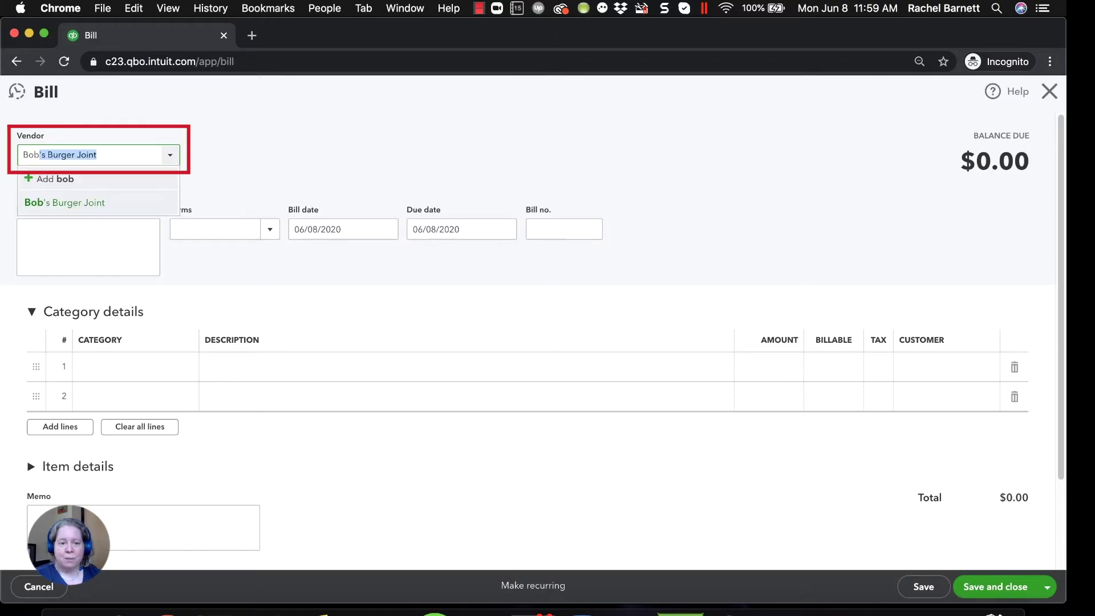
pyautogui.press('Tab')
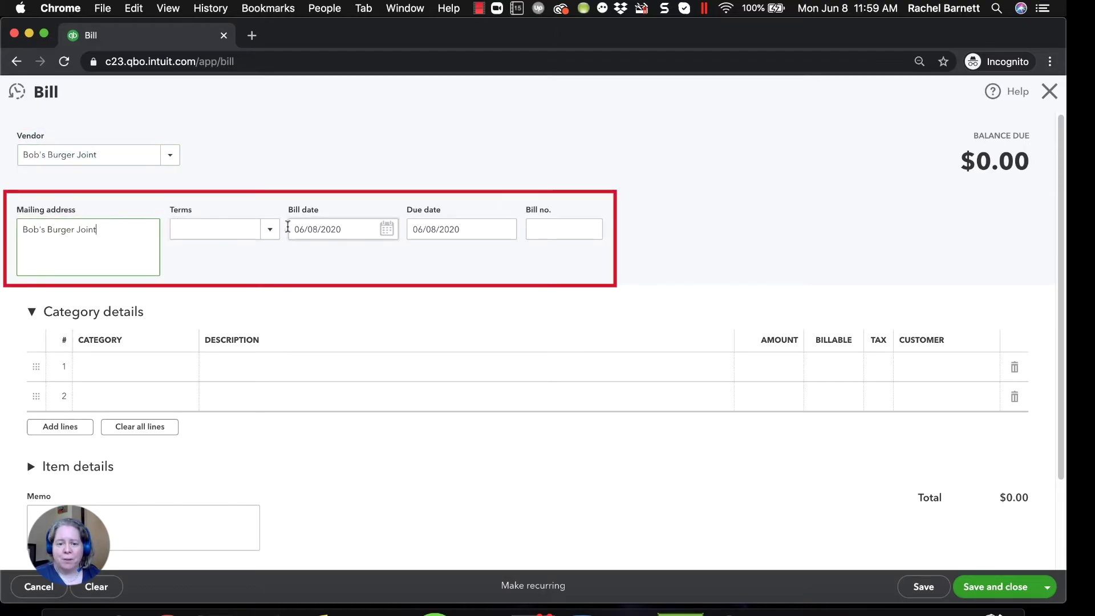
pyautogui.click(270, 229)
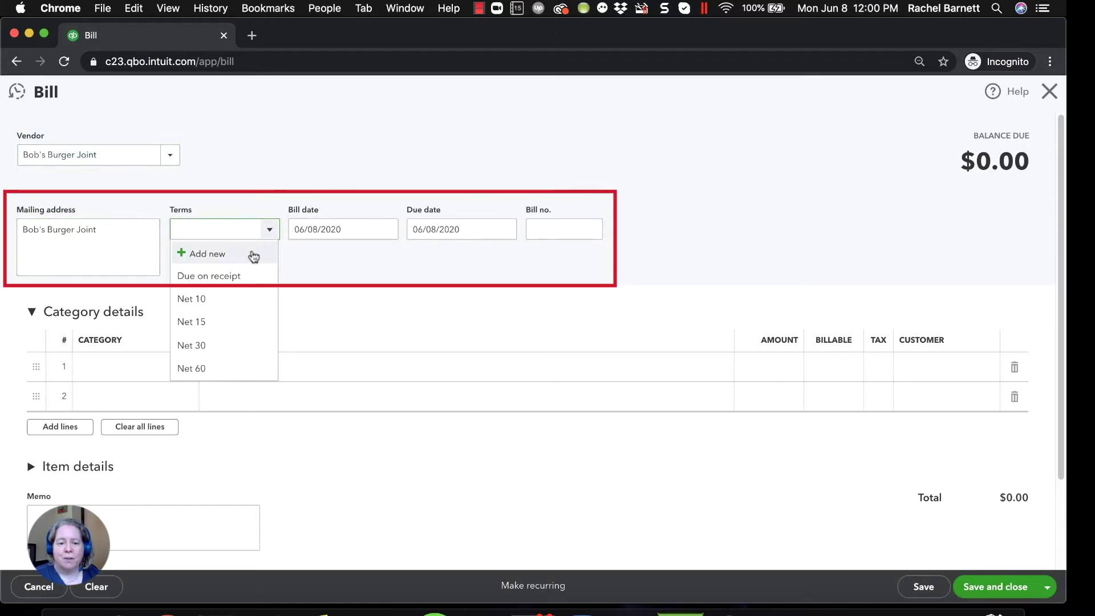
pyautogui.click(212, 301)
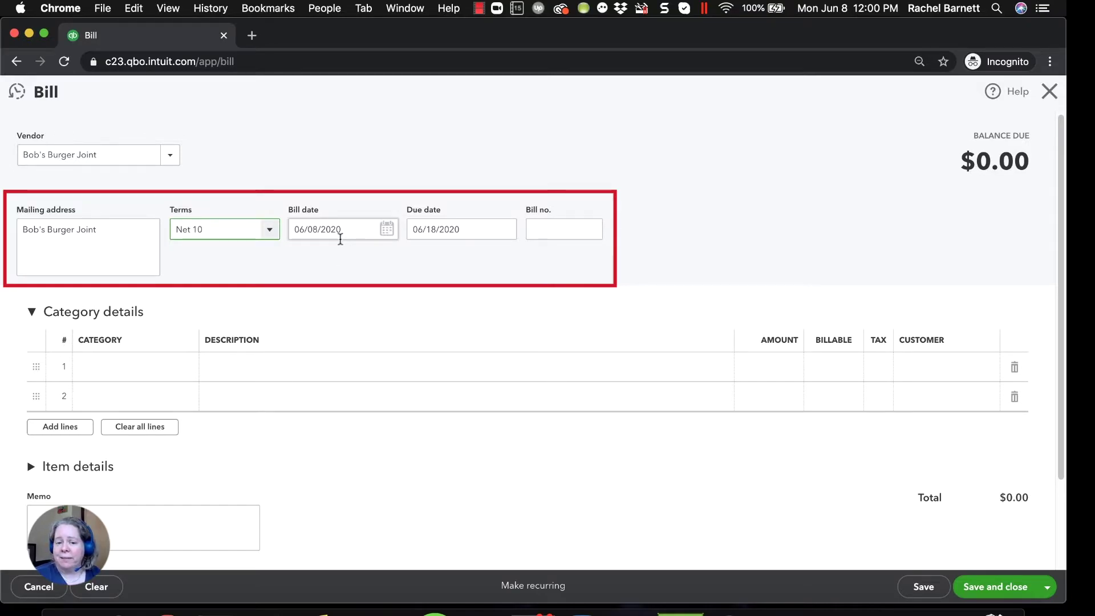
pyautogui.press('Tab')
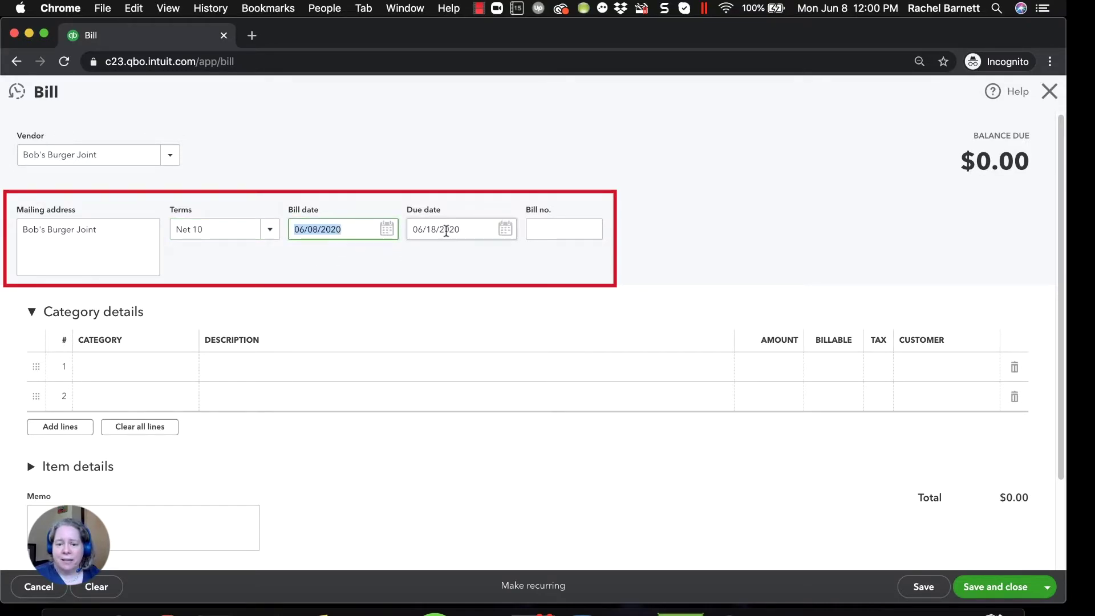
pyautogui.press('Tab')
pyautogui.press('Tab')
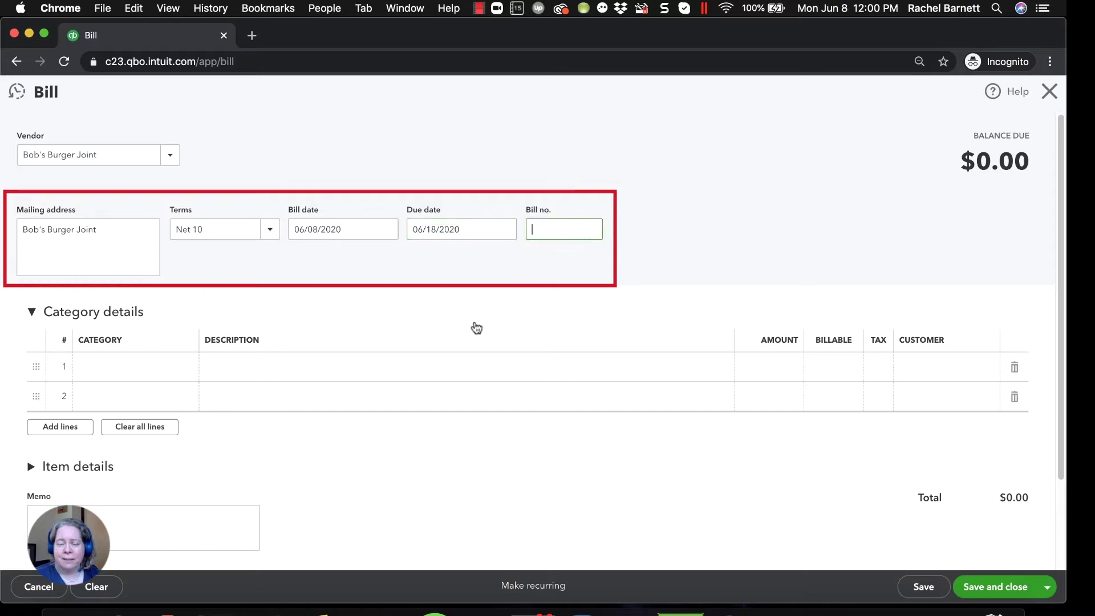
# Step: Enter bill no. Burger1 with a 101.00 Meals and Entertainment line, and save the bill
pyautogui.write('ger1')
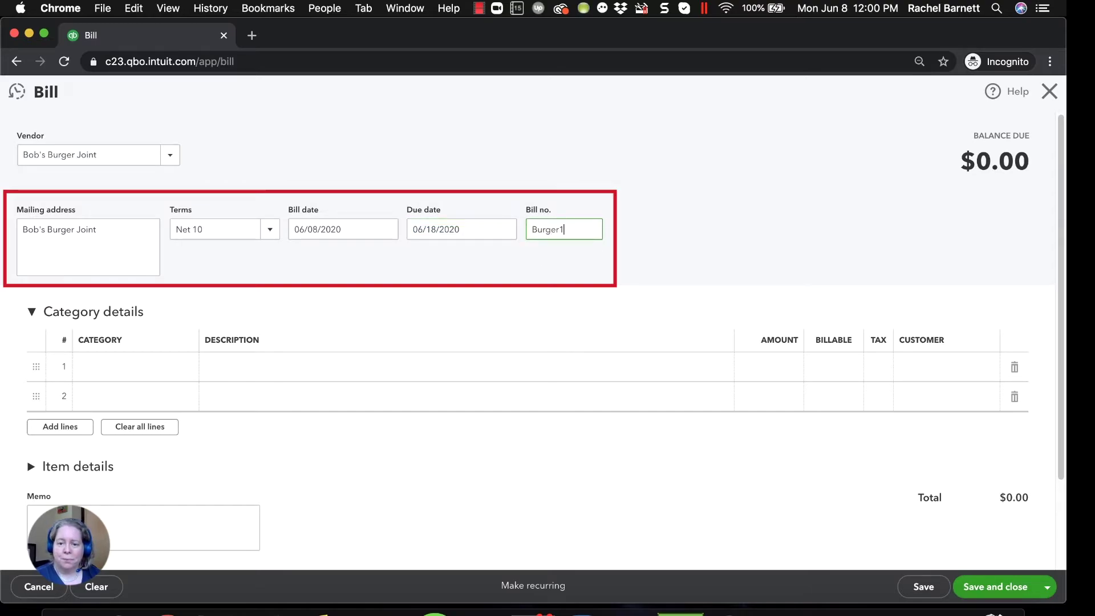
pyautogui.press('Tab')
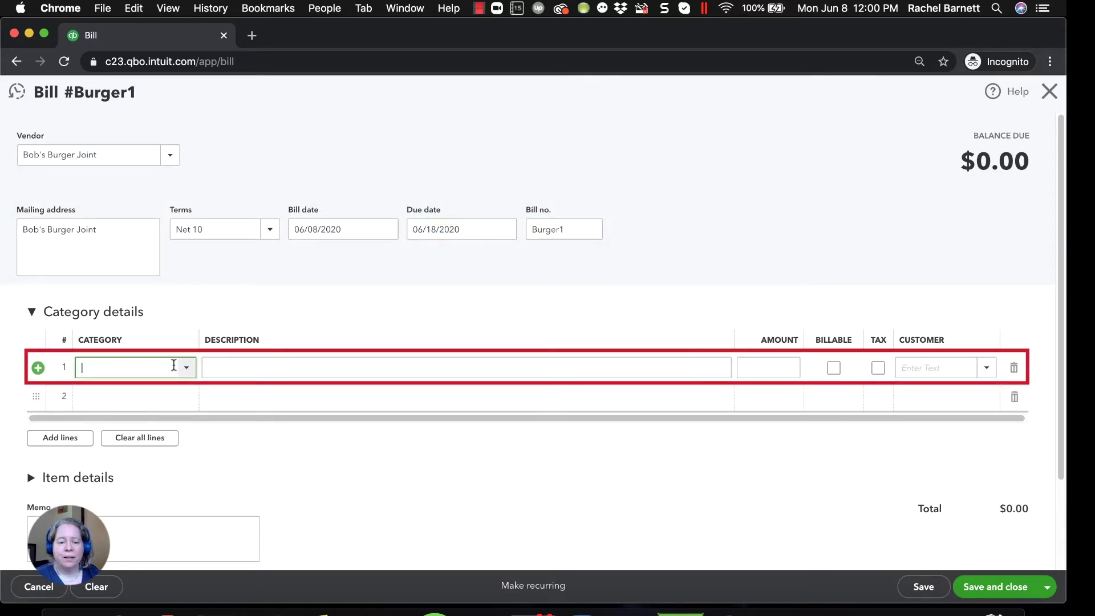
pyautogui.write(',mea')
pyautogui.press('BackSpace')
pyautogui.write('meal')
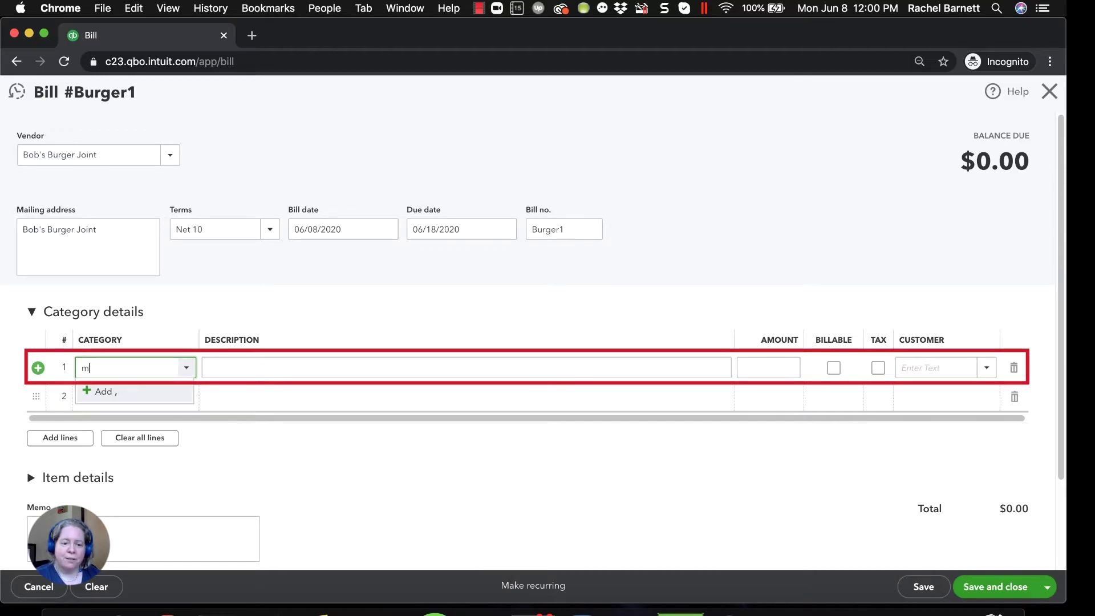
pyautogui.press('Tab')
pyautogui.press('Tab')
pyautogui.write('100')
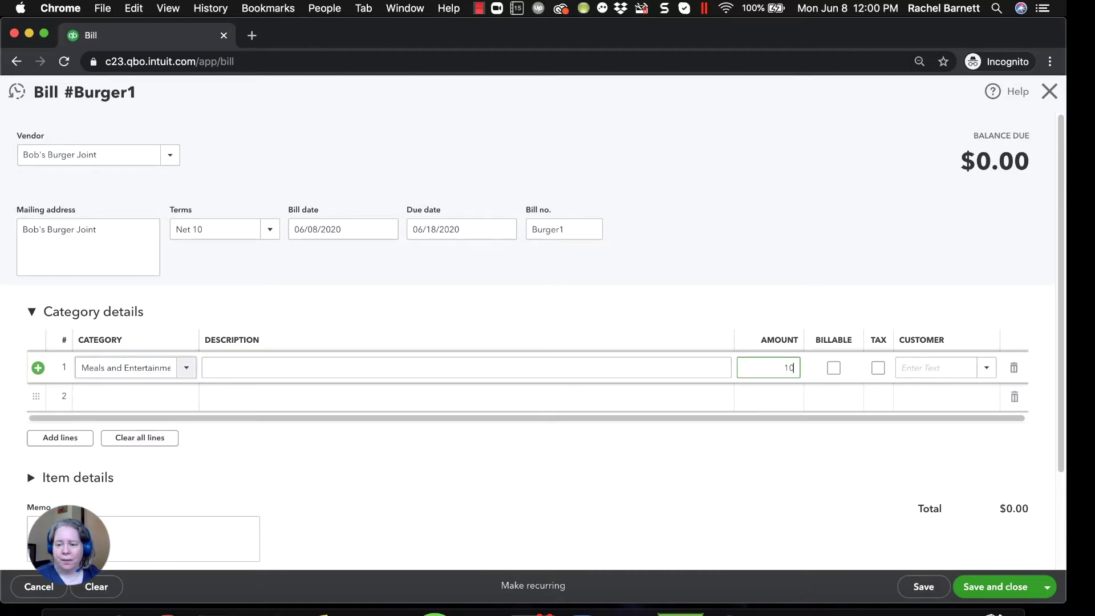
pyautogui.press('Tab')
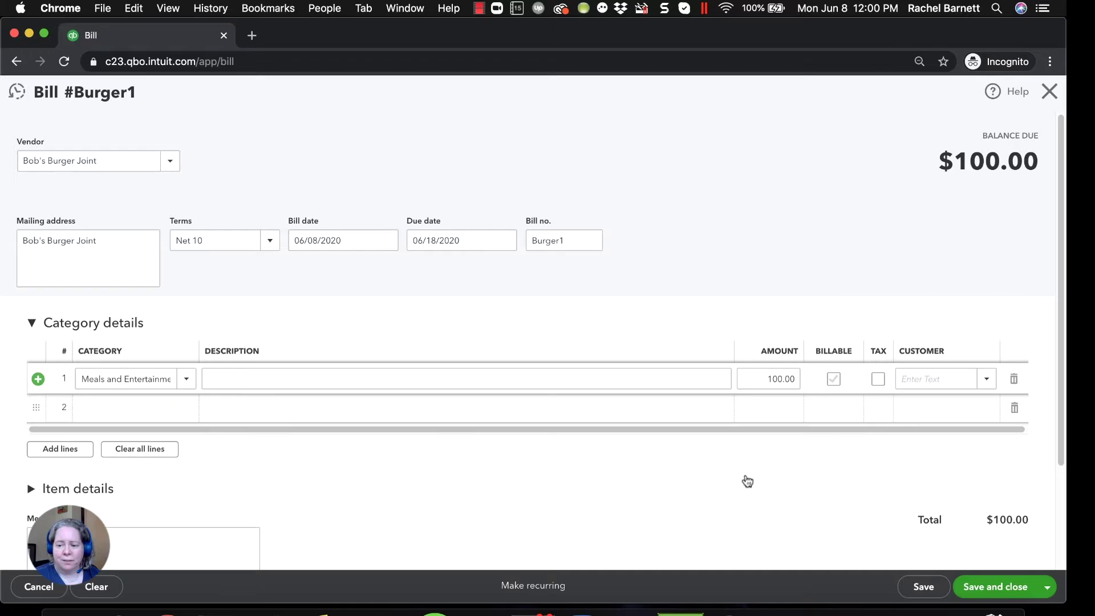
pyautogui.hotkey('shift', 'Tab')
pyautogui.write('101')
pyautogui.press('Tab')
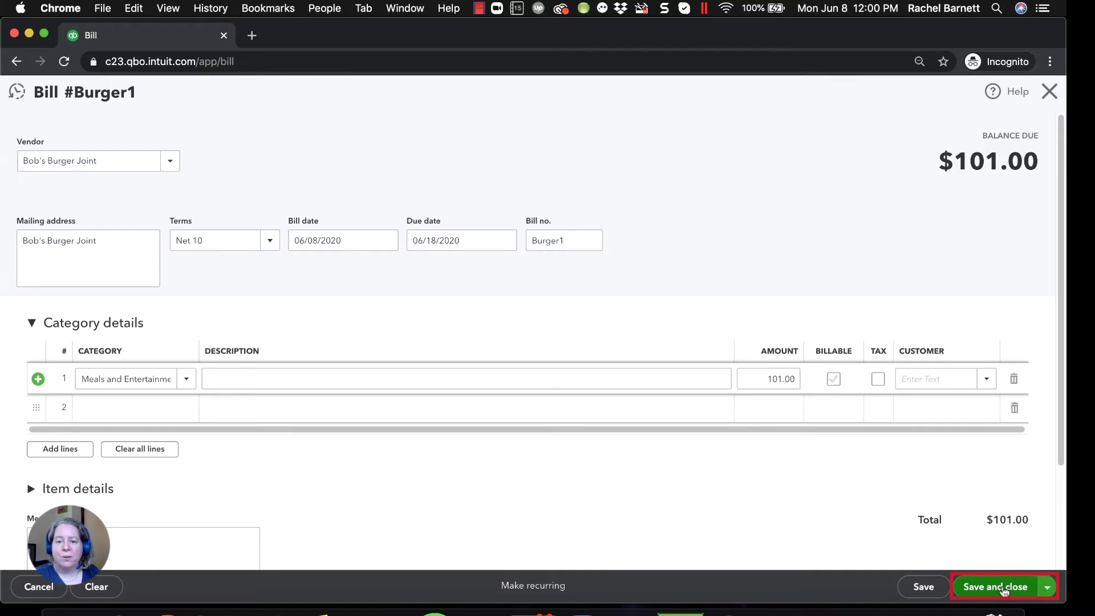
pyautogui.click(1004, 589)
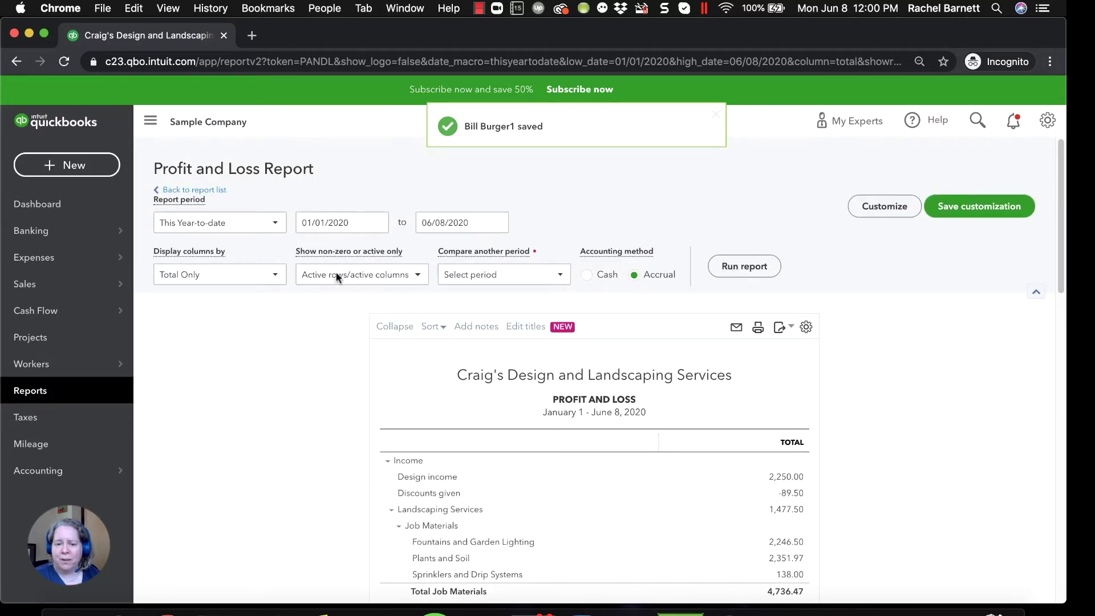
# Step: Run Profit and Loss for 06/08/2020 only, then rerun it on a Cash accounting basis
pyautogui.tripleClick(342, 223)
pyautogui.write('06/08/2020')
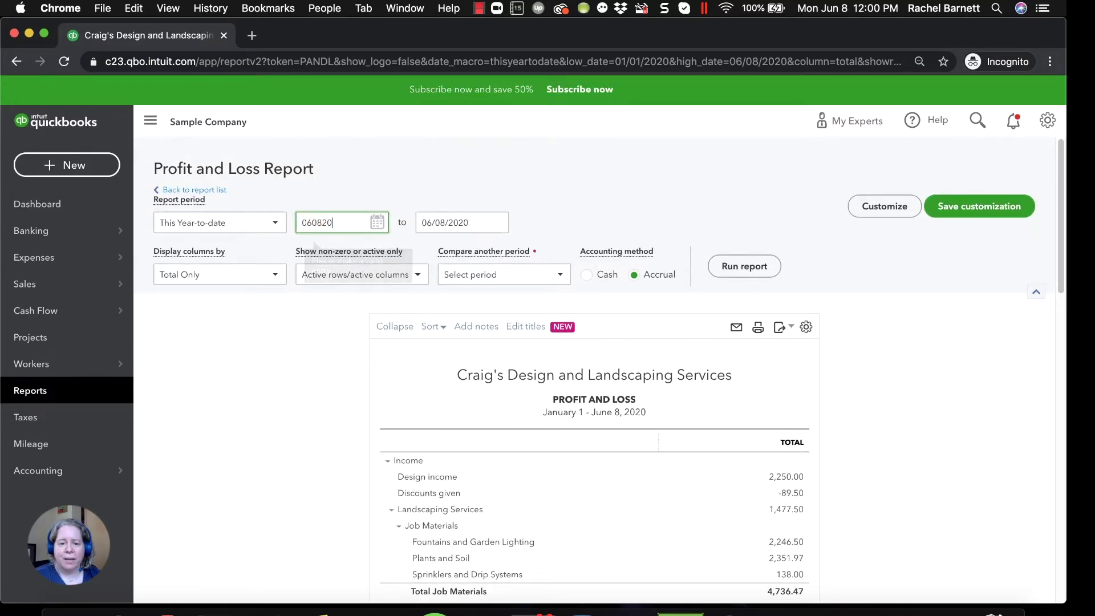
pyautogui.press('Tab')
pyautogui.click(744, 268)
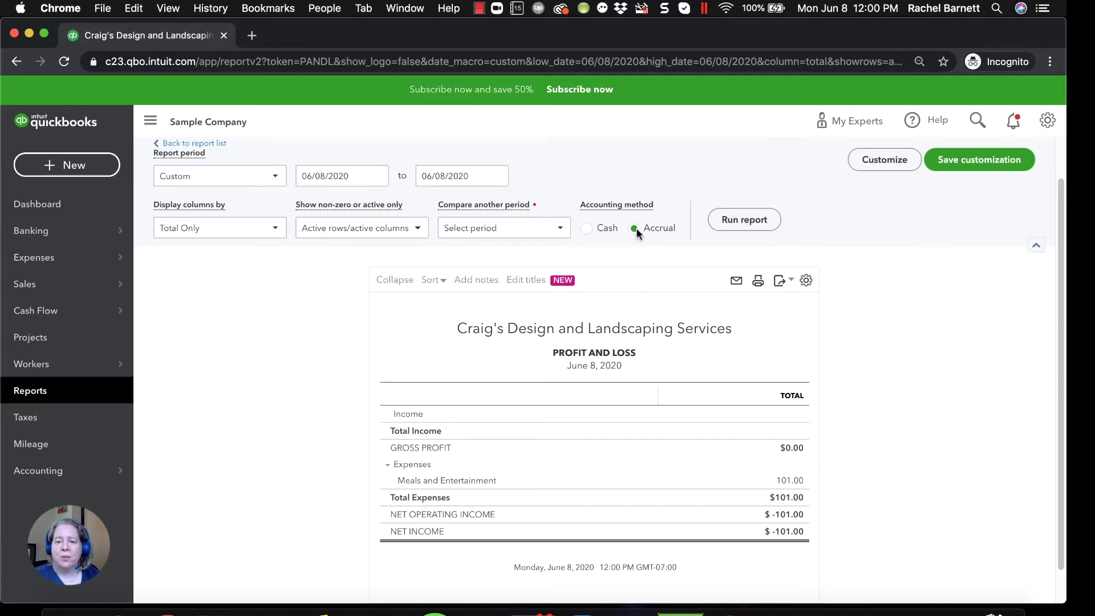
pyautogui.click(588, 228)
pyautogui.click(742, 226)
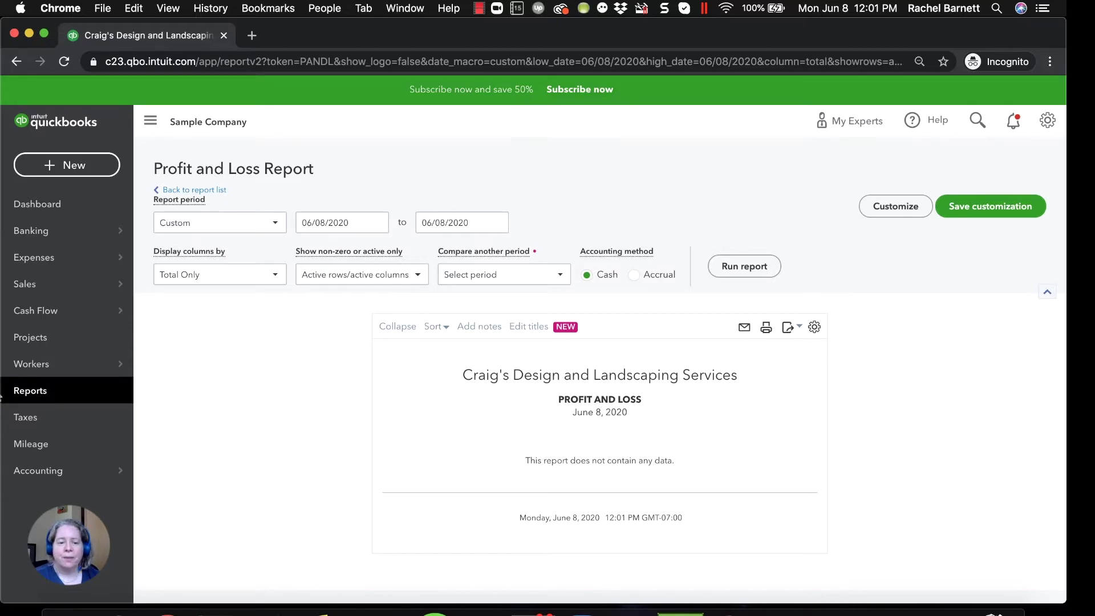
# Step: Search reports for 'accounts' and open the Accounts payable aging summary
pyautogui.click(36, 393)
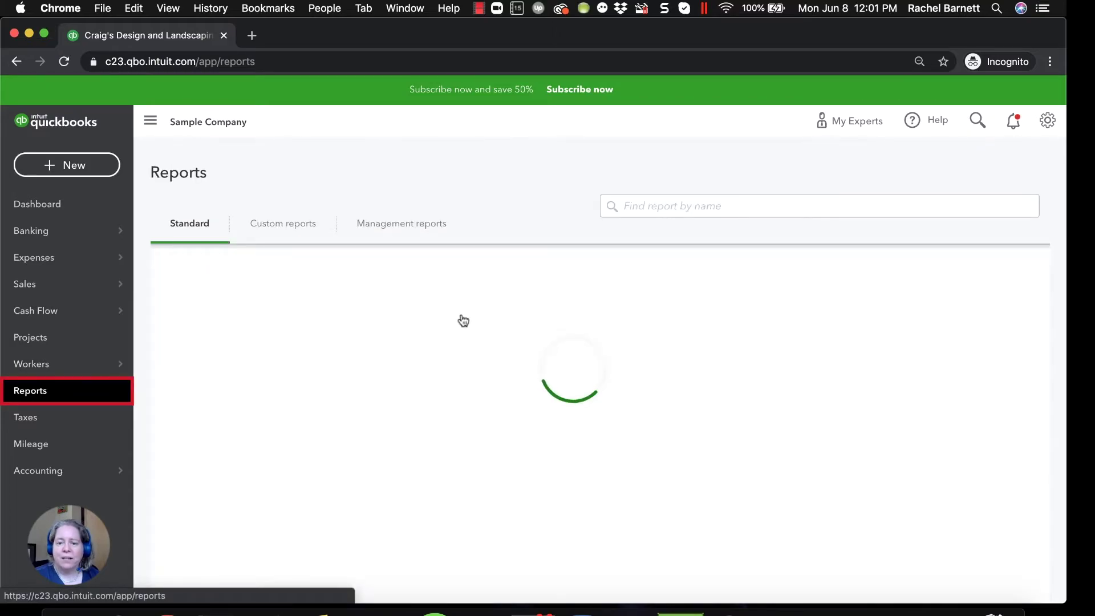
pyautogui.click(662, 211)
pyautogui.write('accounts')
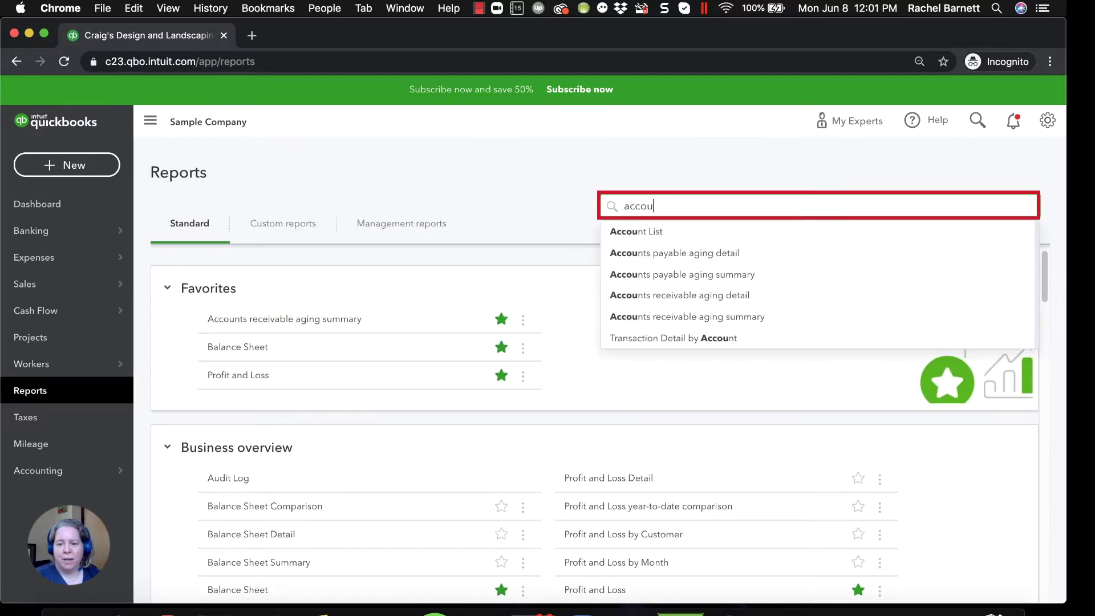
pyautogui.click(703, 254)
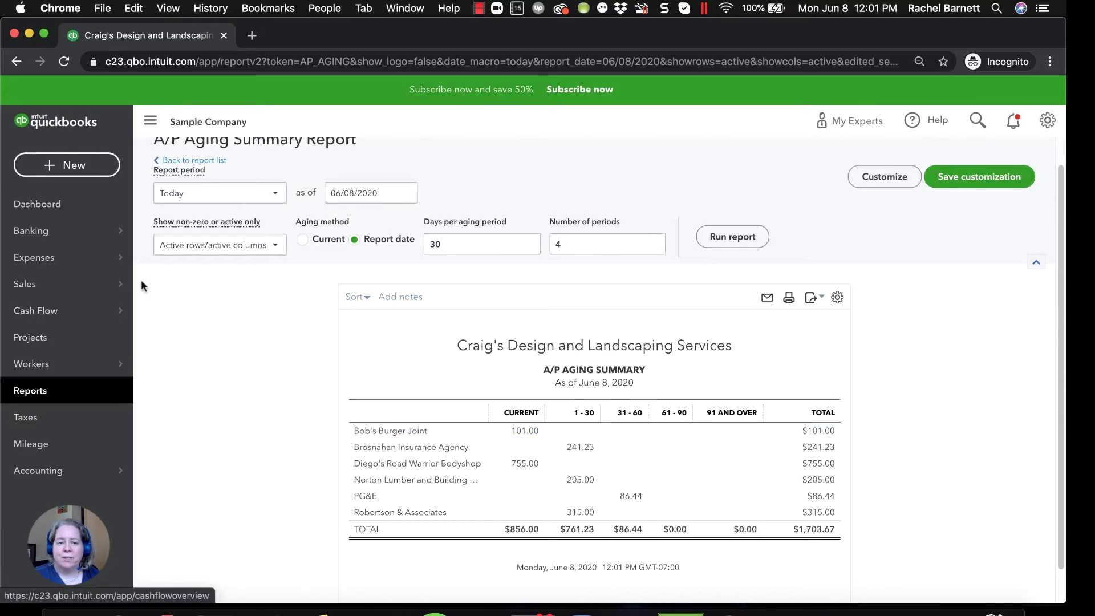
pyautogui.click(95, 173)
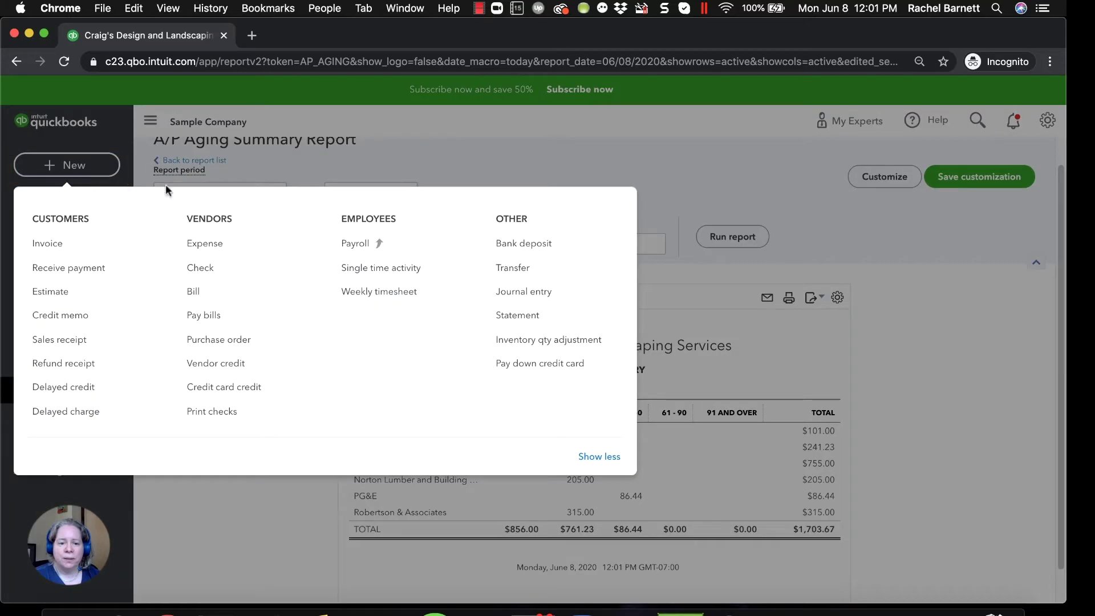
# Step: Start paying bills from Checking with the starting check number cleared
pyautogui.click(207, 317)
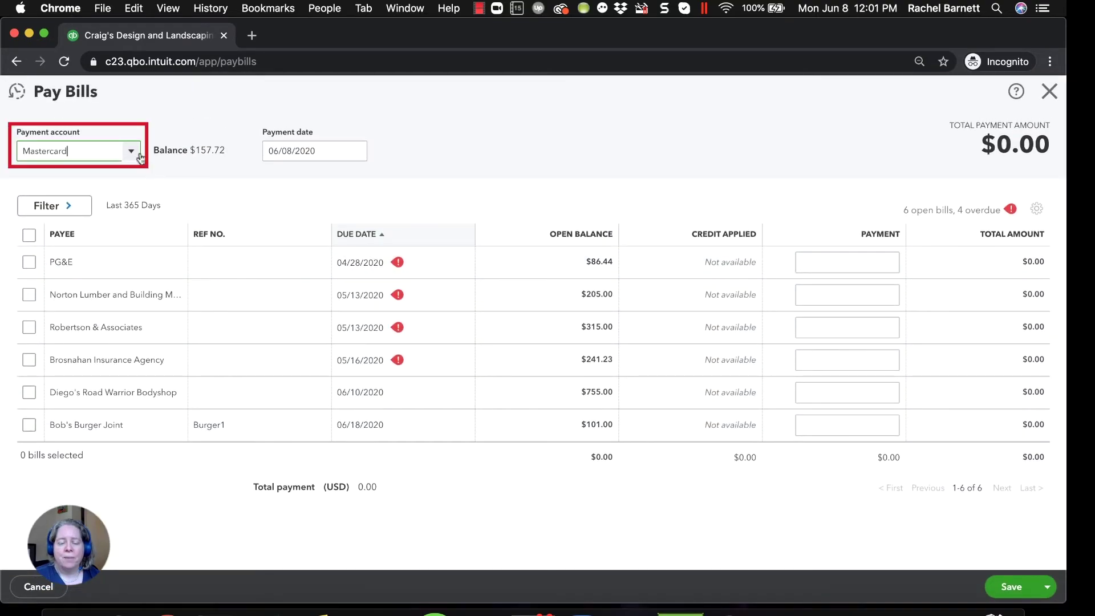
pyautogui.click(141, 158)
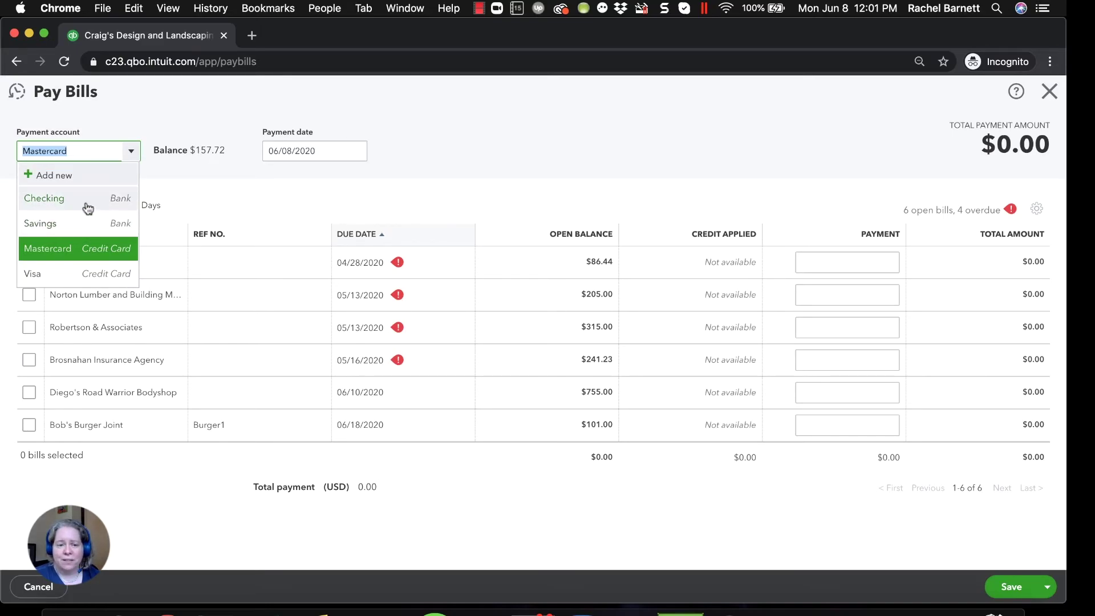
pyautogui.click(87, 199)
pyautogui.click(402, 152)
pyautogui.press('BackSpace')
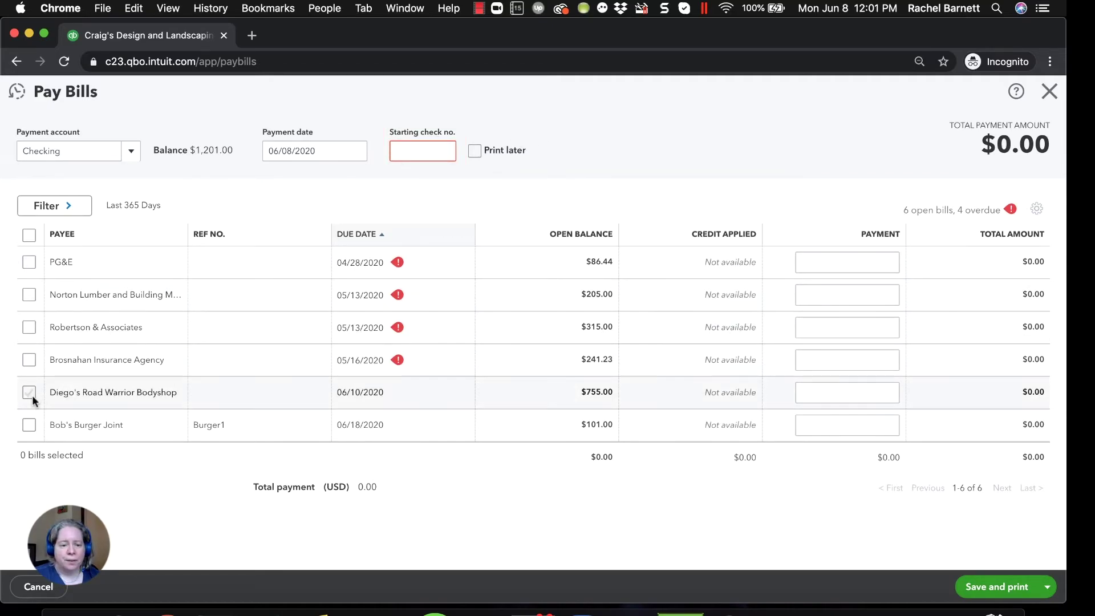
# Step: Select Bob's Burger Joint's 101.00 bill for payment, then save and close
pyautogui.click(28, 425)
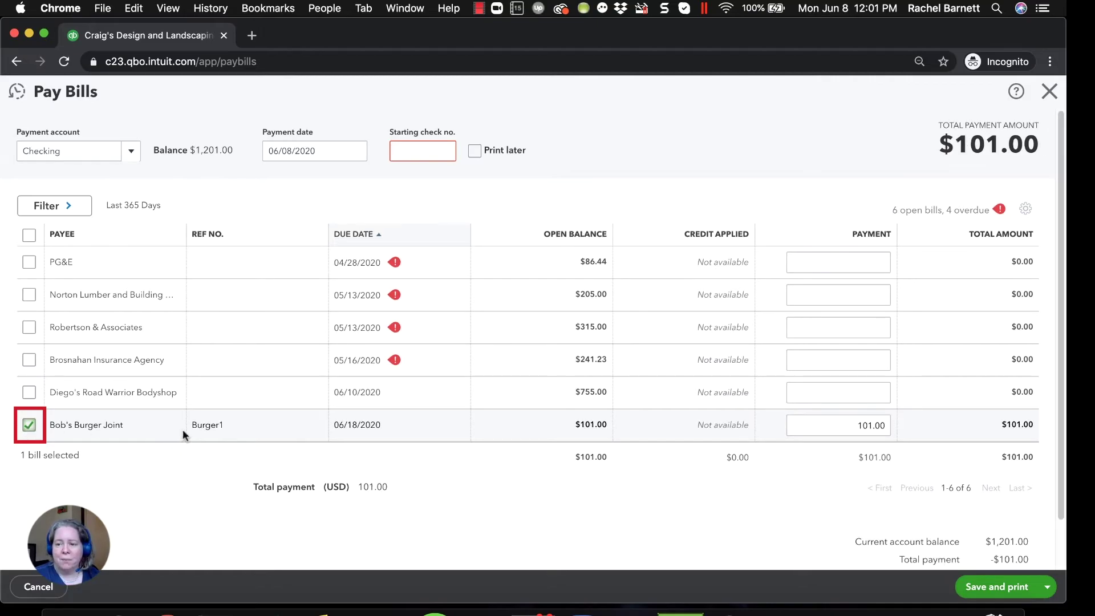
pyautogui.click(846, 425)
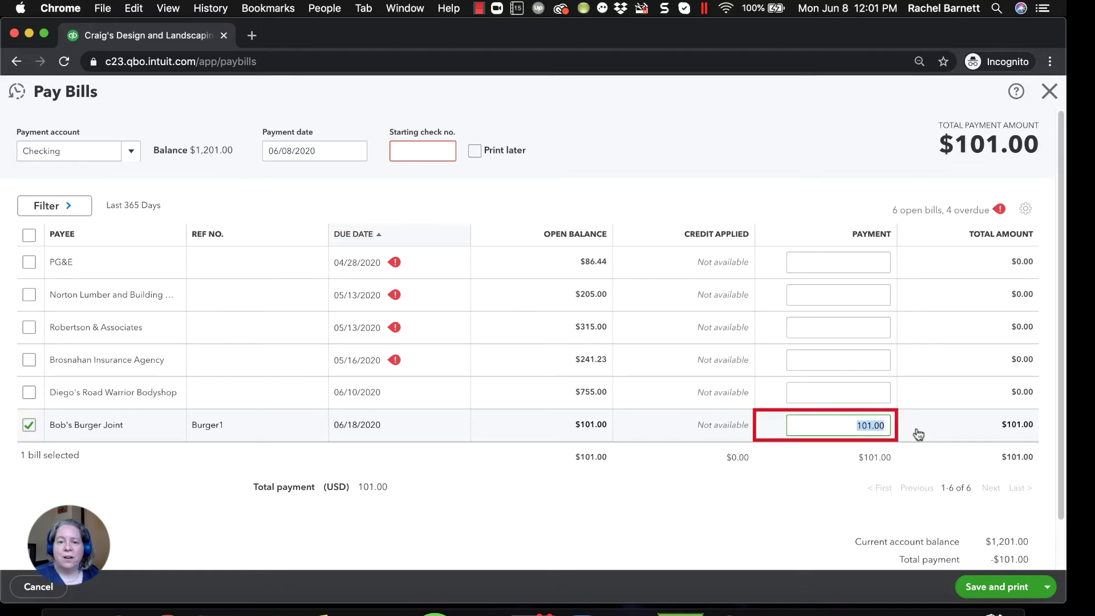
pyautogui.click(1048, 587)
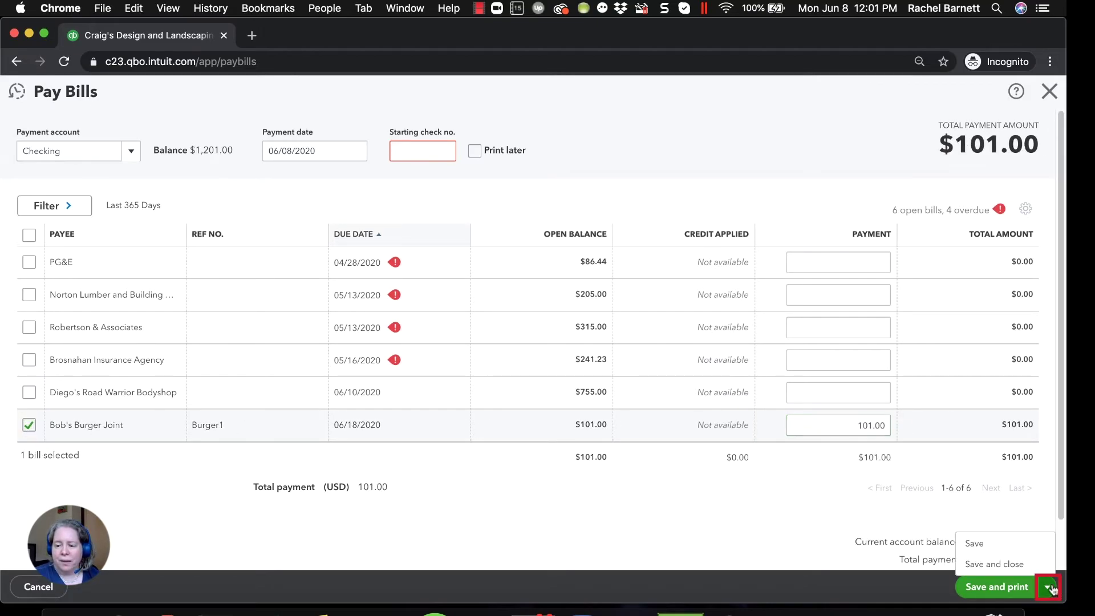
pyautogui.click(1017, 566)
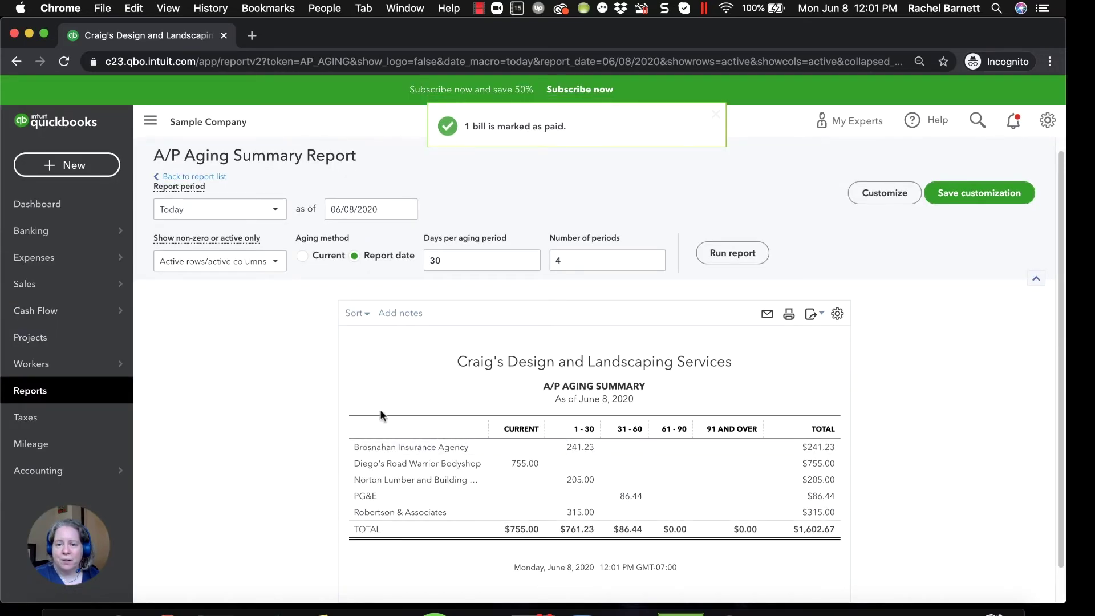
# Step: Run Profit and Loss for 06/08/2020, then rerun it on a Cash basis
pyautogui.click(43, 392)
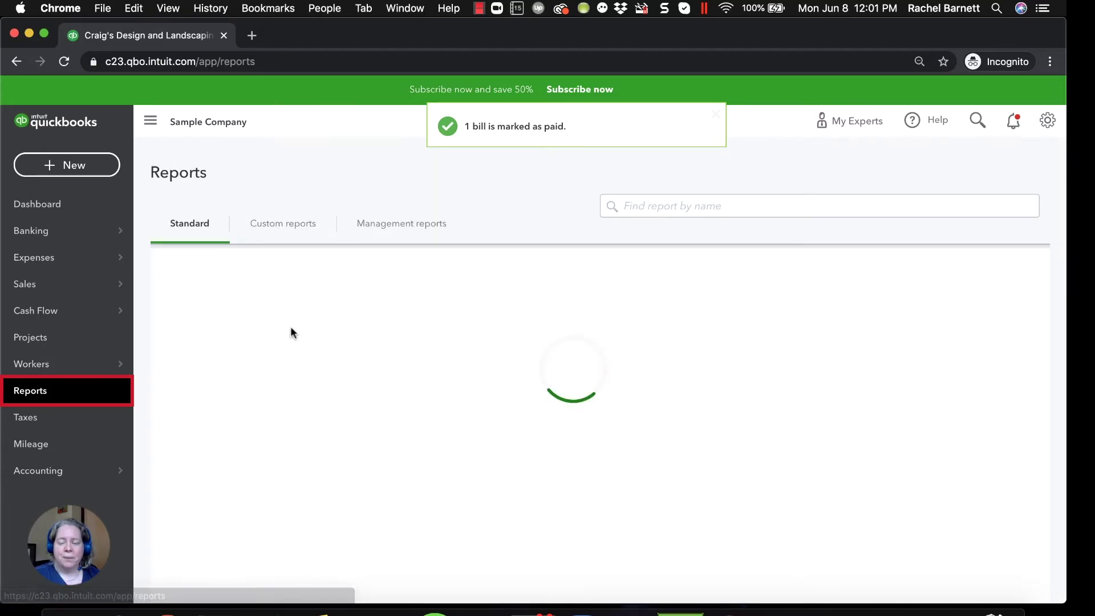
pyautogui.click(235, 376)
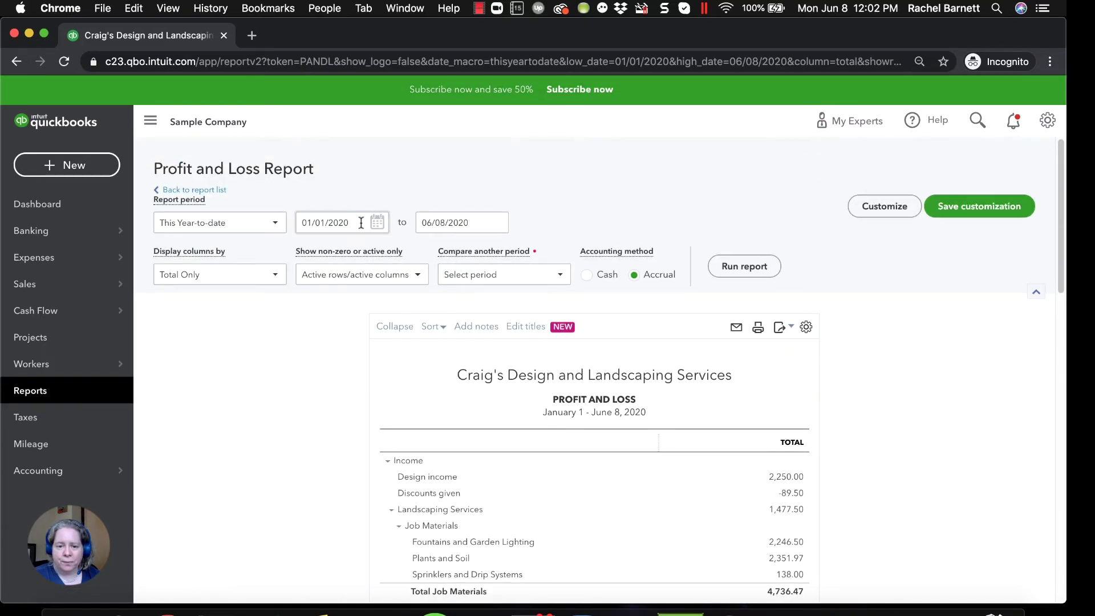
pyautogui.write('06/08/2020')
pyautogui.press('Tab')
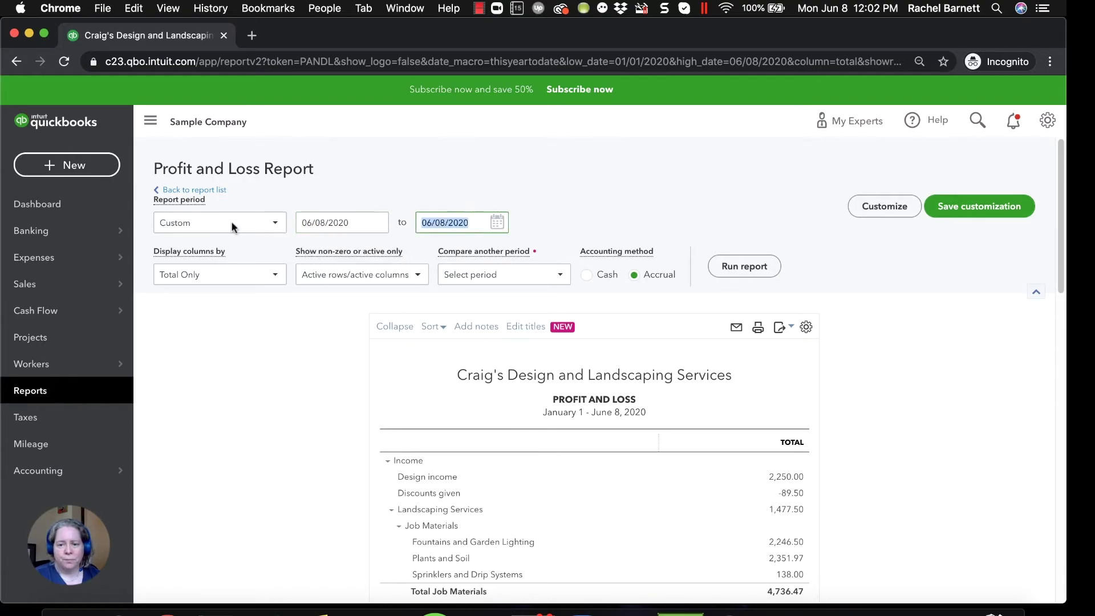
pyautogui.click(745, 267)
pyautogui.scroll(-1, 665, 412)
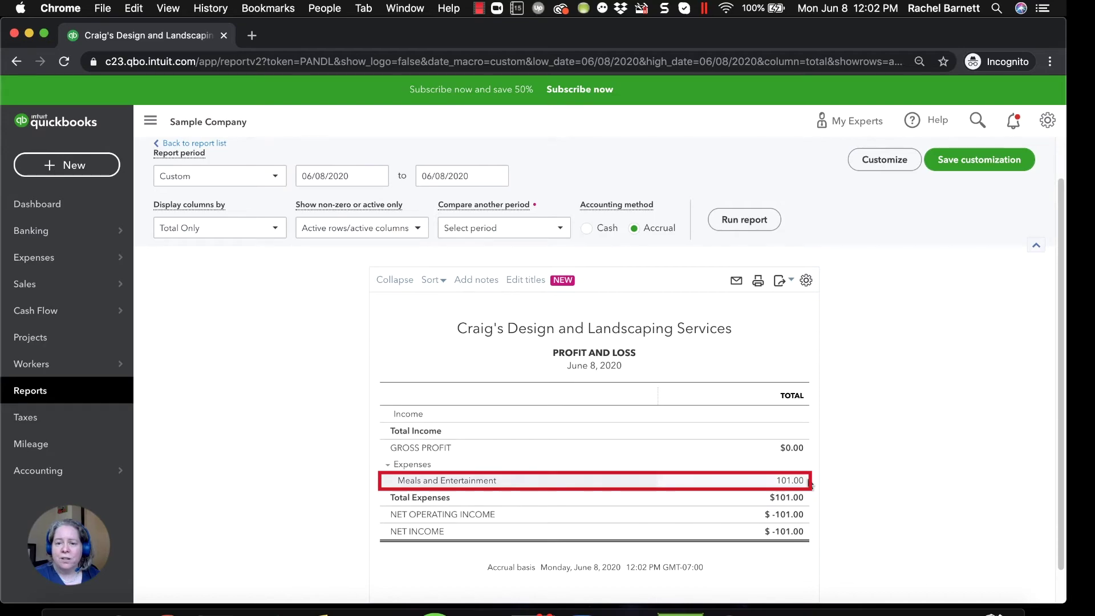
pyautogui.click(590, 228)
pyautogui.click(742, 220)
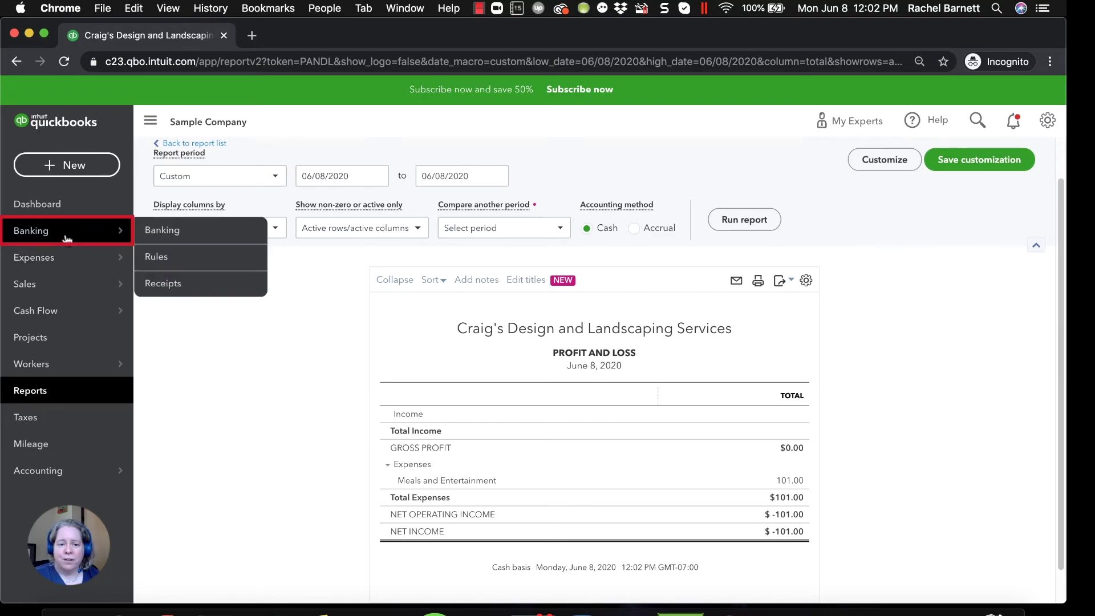
# Step: From the Banking page, start a new Expense paid from Checking
pyautogui.click(41, 231)
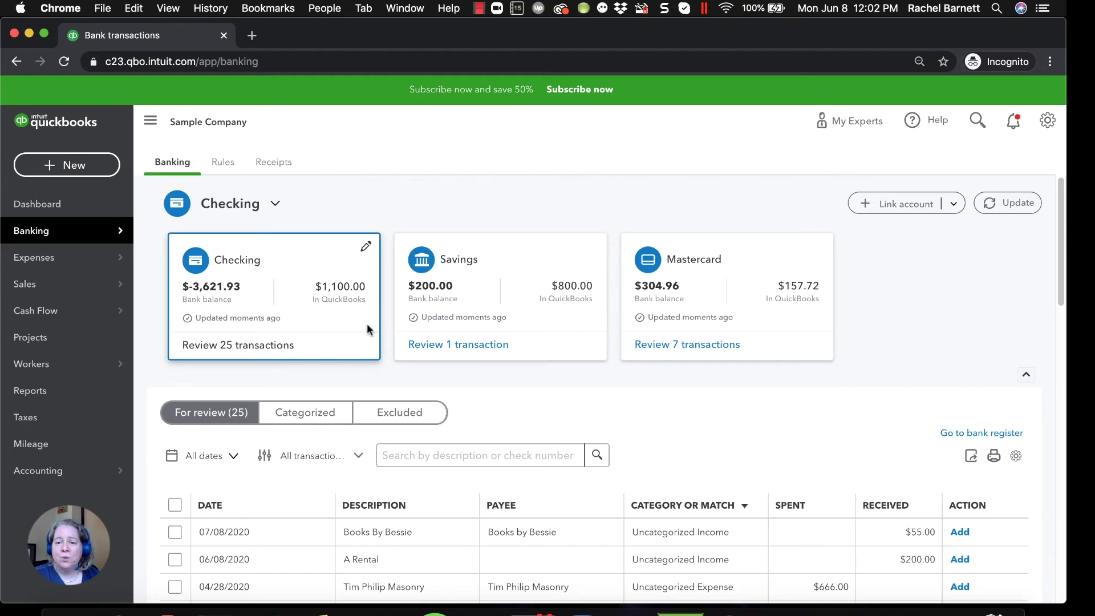
pyautogui.click(81, 171)
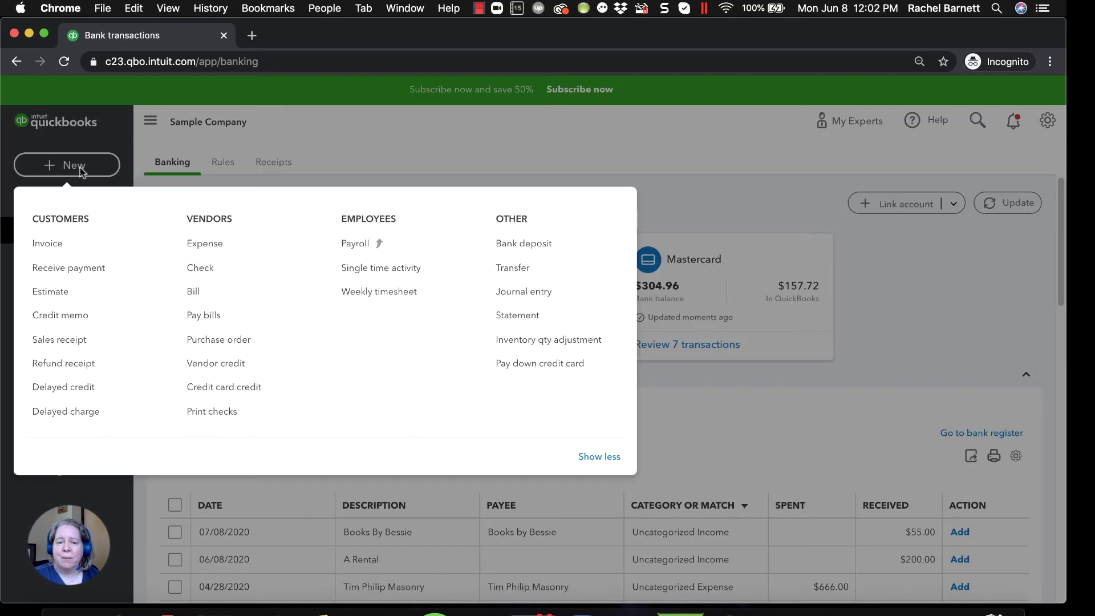
pyautogui.click(210, 248)
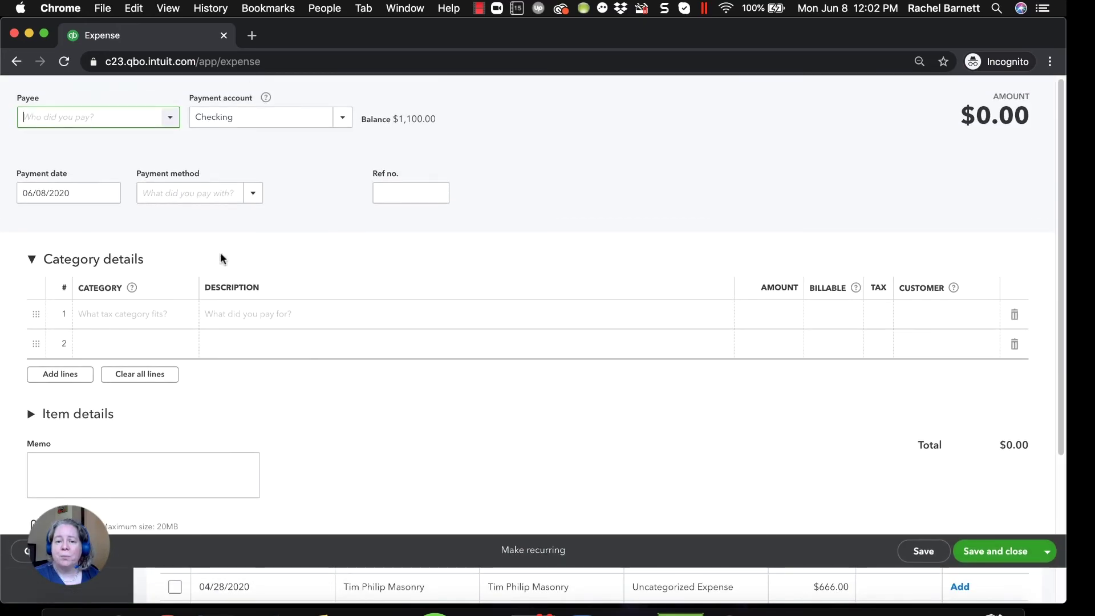